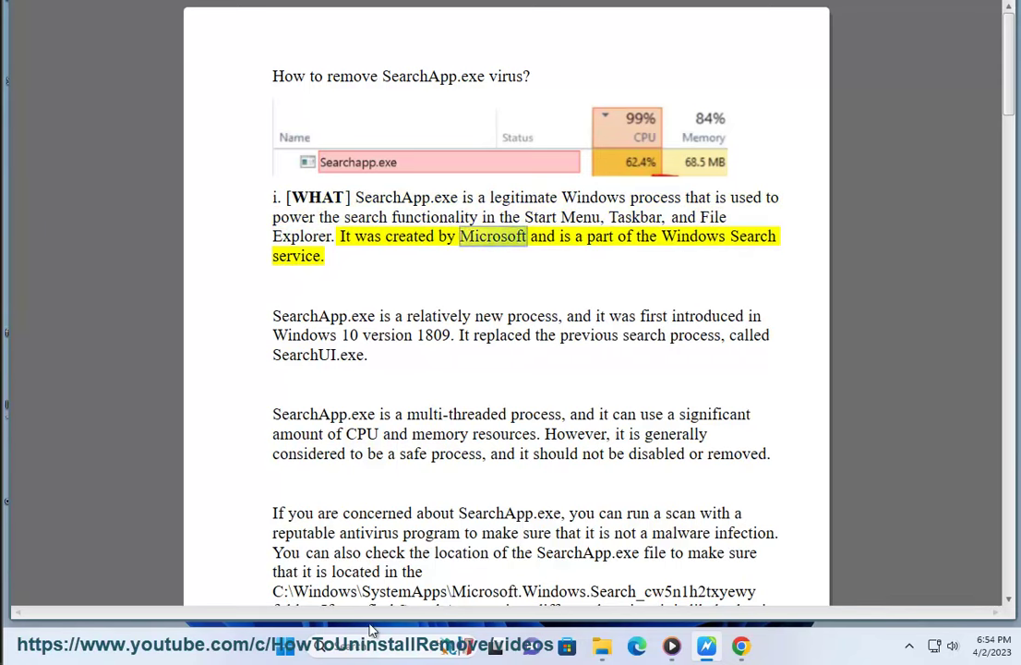
- Launch Task Manager from the taskbar search by typing TAS
{"action": "left_click", "coordinate": [387, 646]}
{"action": "type", "text": "TAS"}
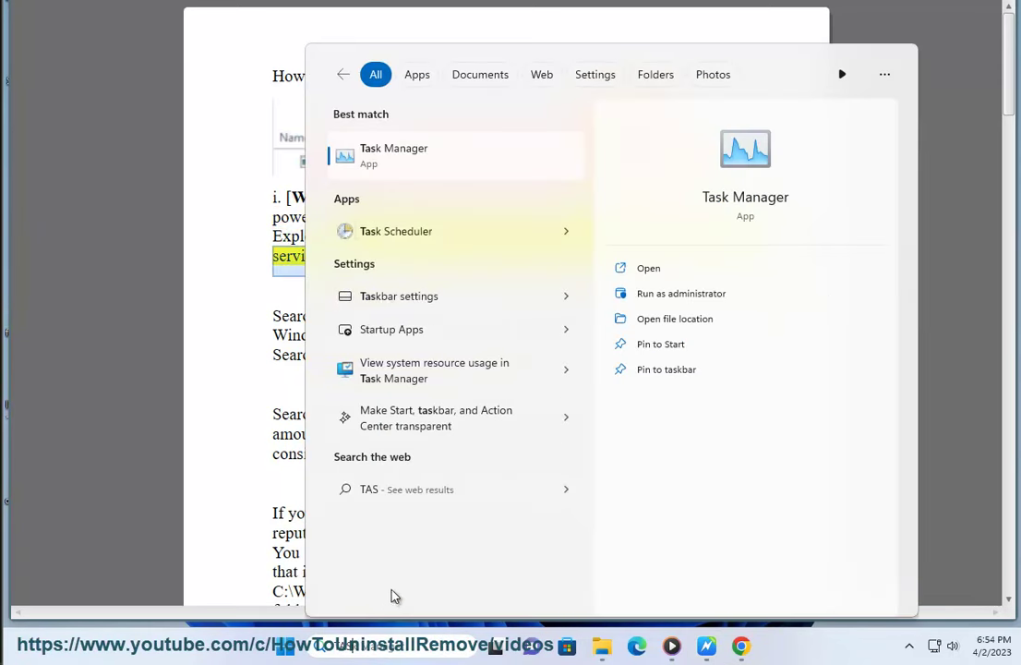
{"action": "left_click", "coordinate": [433, 162]}
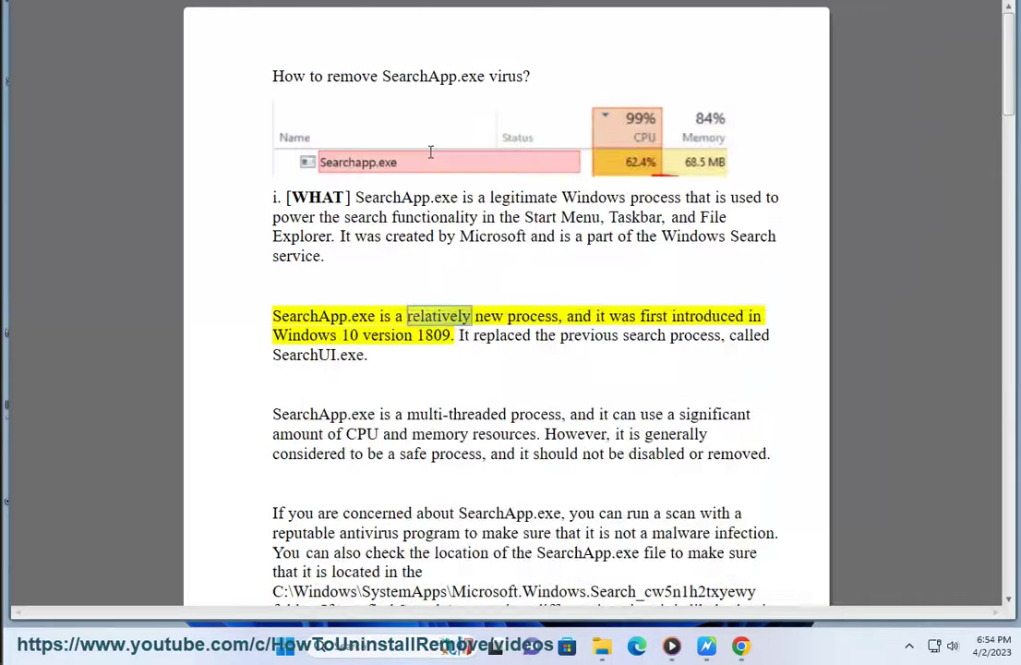
- Place Task Manager beside the guide, sort processes by name, and expand Search (3)
{"action": "left_click_drag", "start_coordinate": [399, 139], "coordinate": [627, 201]}
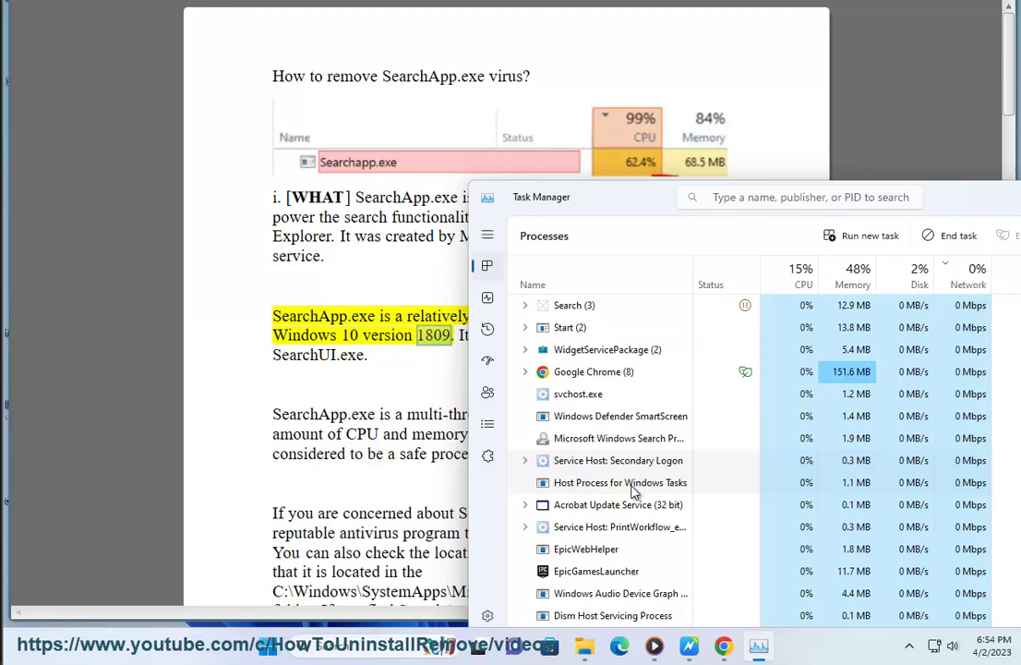
{"action": "left_click", "coordinate": [594, 288]}
{"action": "scroll", "coordinate": [643, 478], "scroll_direction": "down", "scroll_amount": 8}
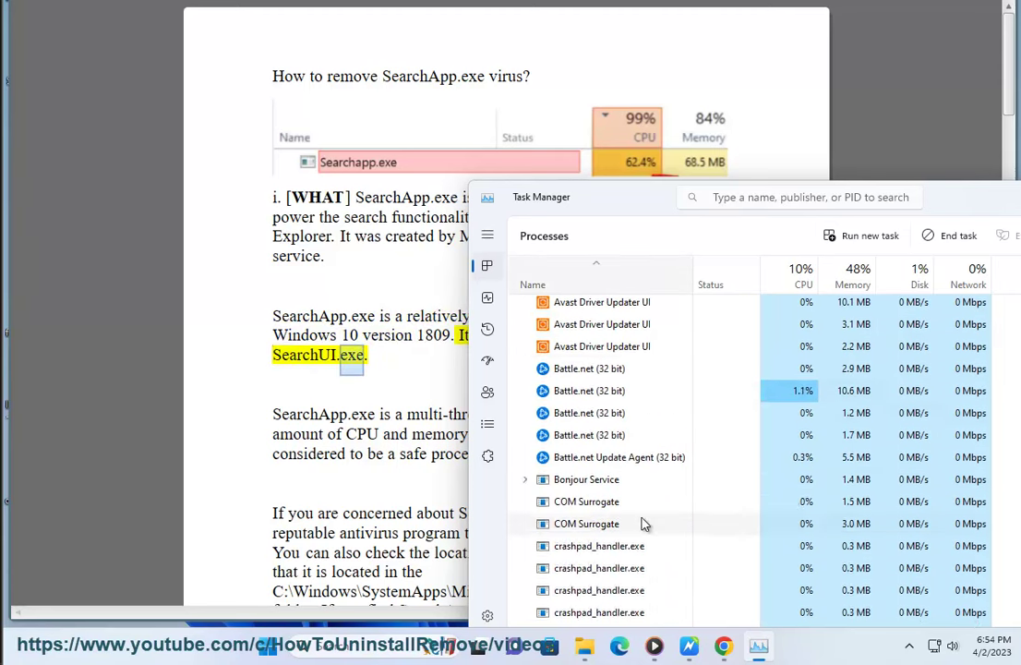
{"action": "scroll", "coordinate": [628, 579], "scroll_direction": "down", "scroll_amount": 12}
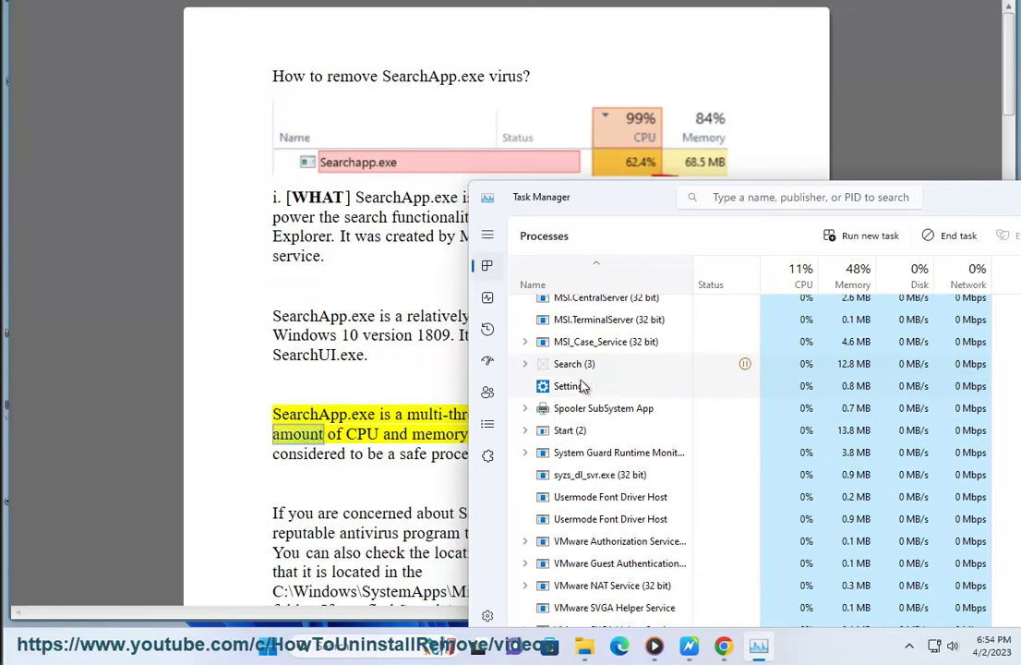
{"action": "left_click", "coordinate": [525, 364]}
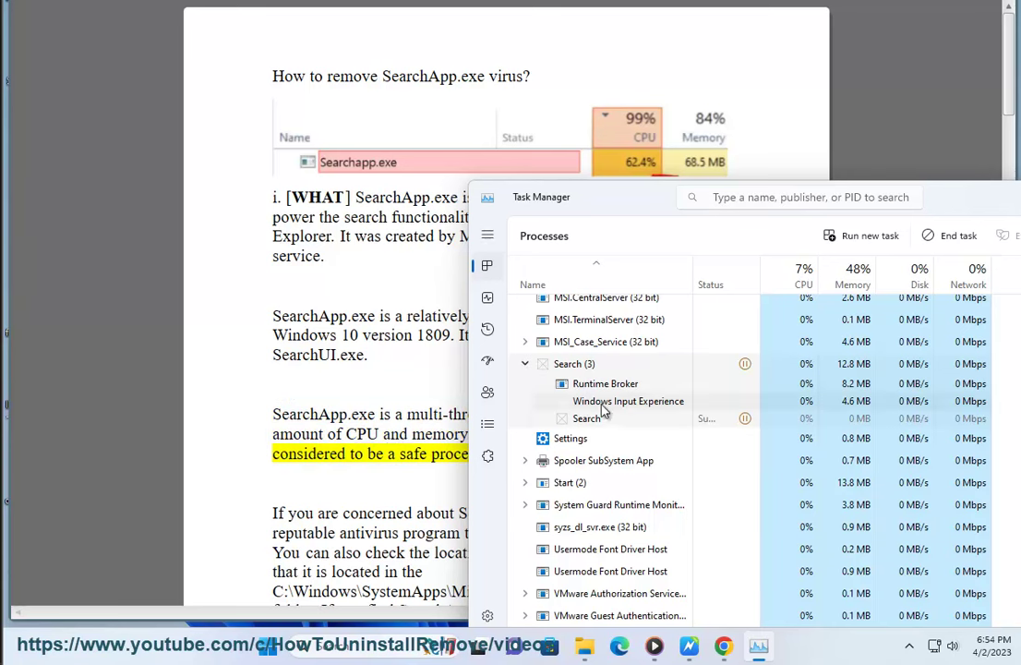
- Open Properties for the child Search process's folder, MicrosoftWindows.Client.CBS_cw5n1h2txyewy
{"action": "right_click", "coordinate": [594, 422]}
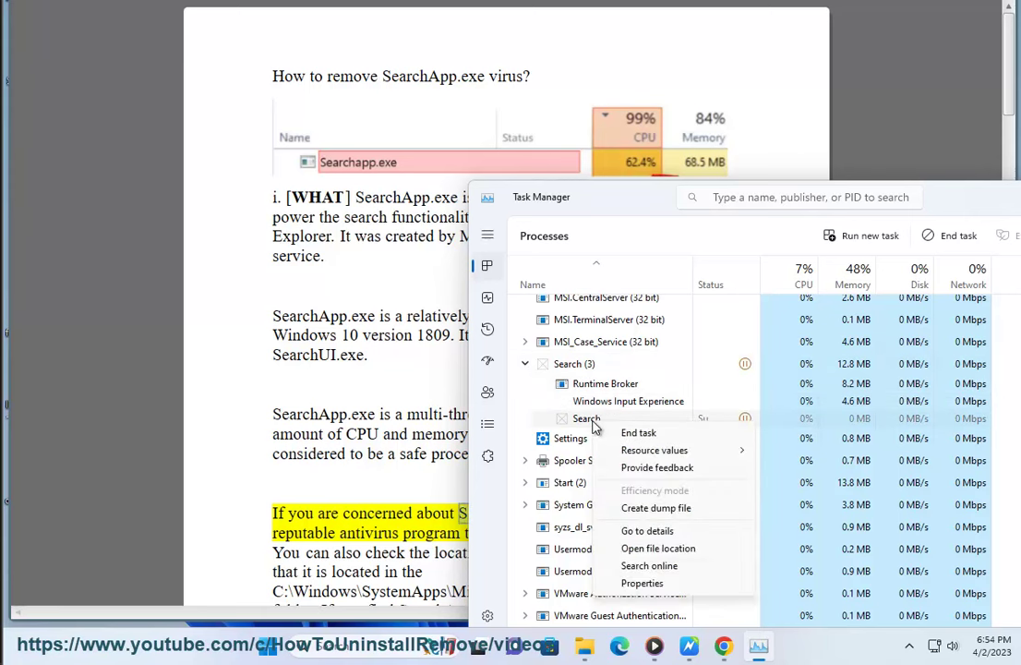
{"action": "left_click", "coordinate": [644, 583]}
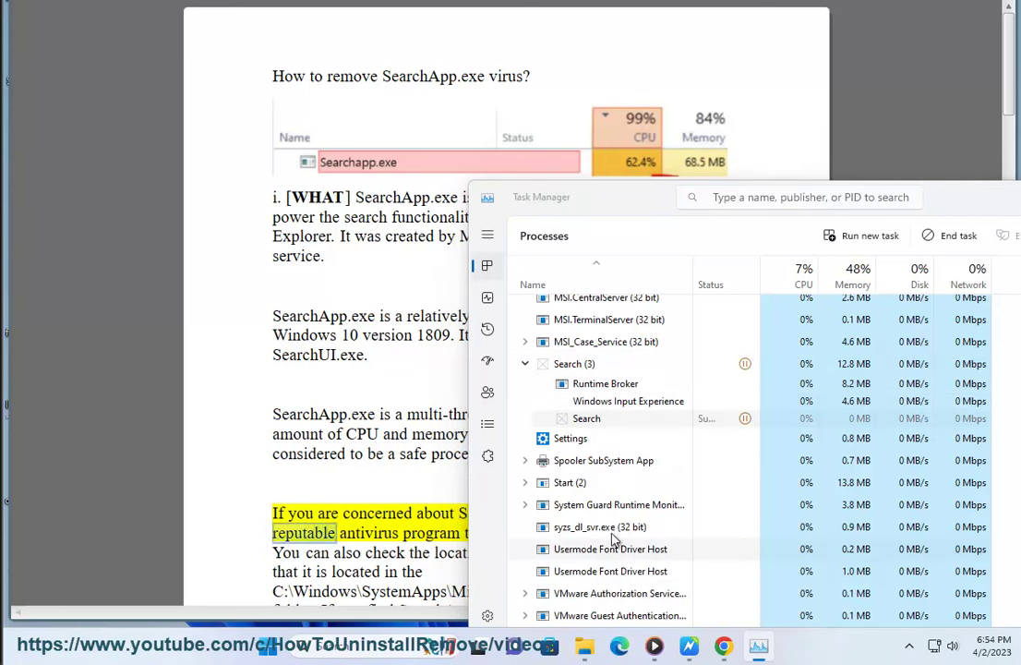
{"action": "left_click_drag", "start_coordinate": [900, 313], "coordinate": [675, 307]}
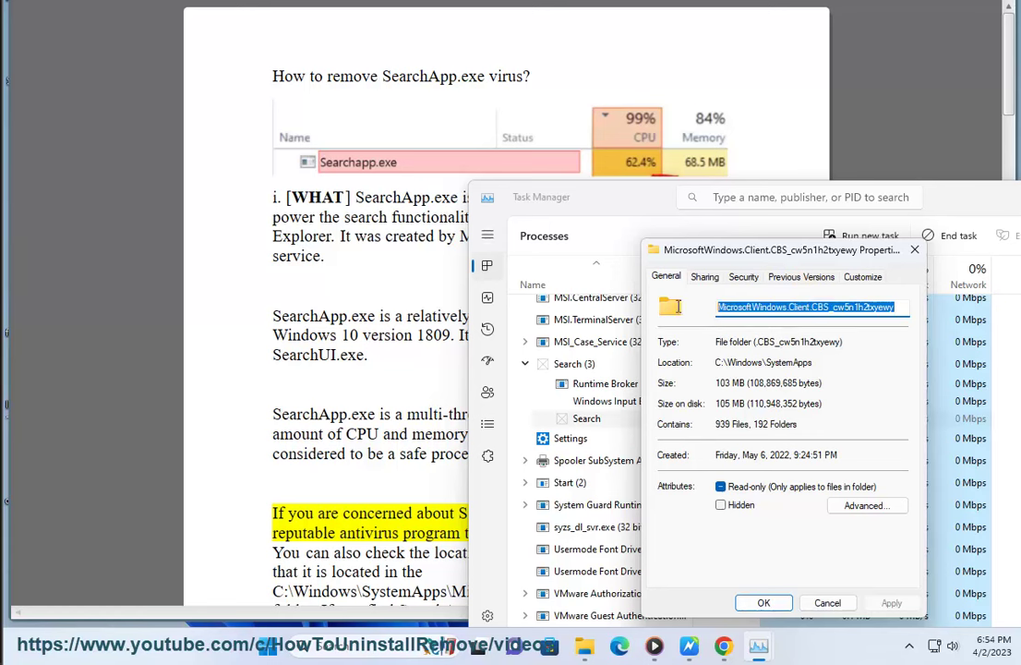
- Confirm the folder's Location is C:\Windows\SystemApps after browsing its Sharing and Security tabs
{"action": "left_click", "coordinate": [821, 362]}
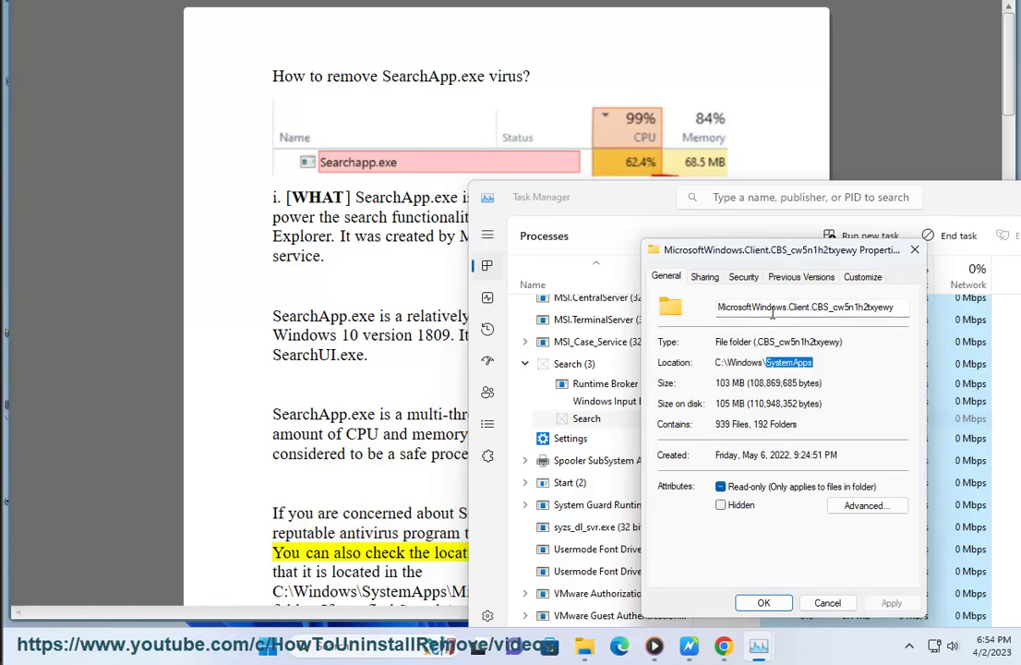
{"action": "left_click", "coordinate": [707, 278]}
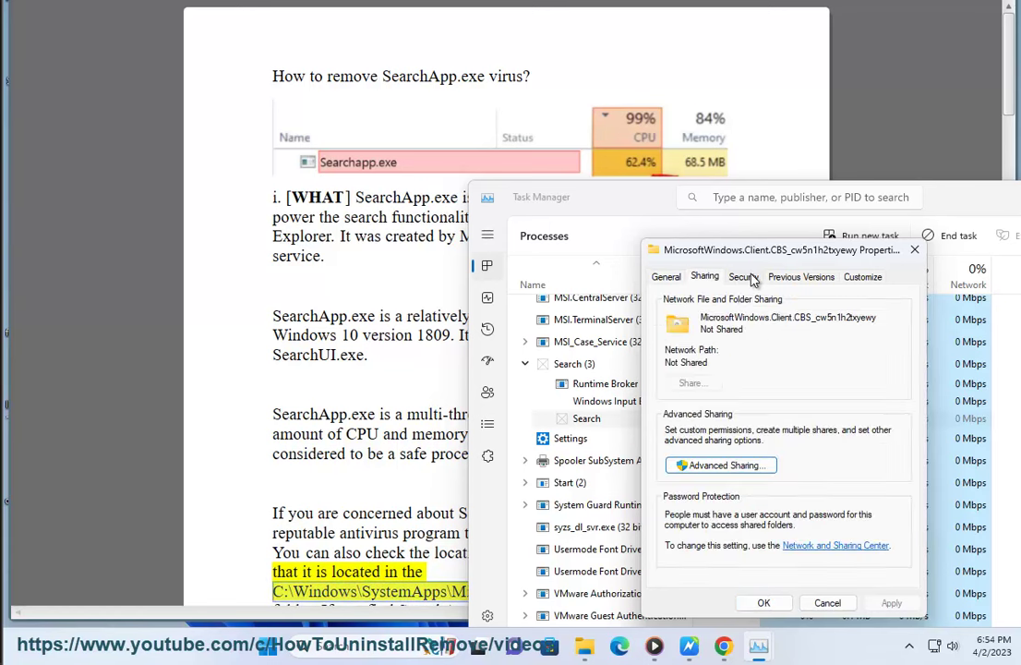
{"action": "left_click", "coordinate": [744, 277]}
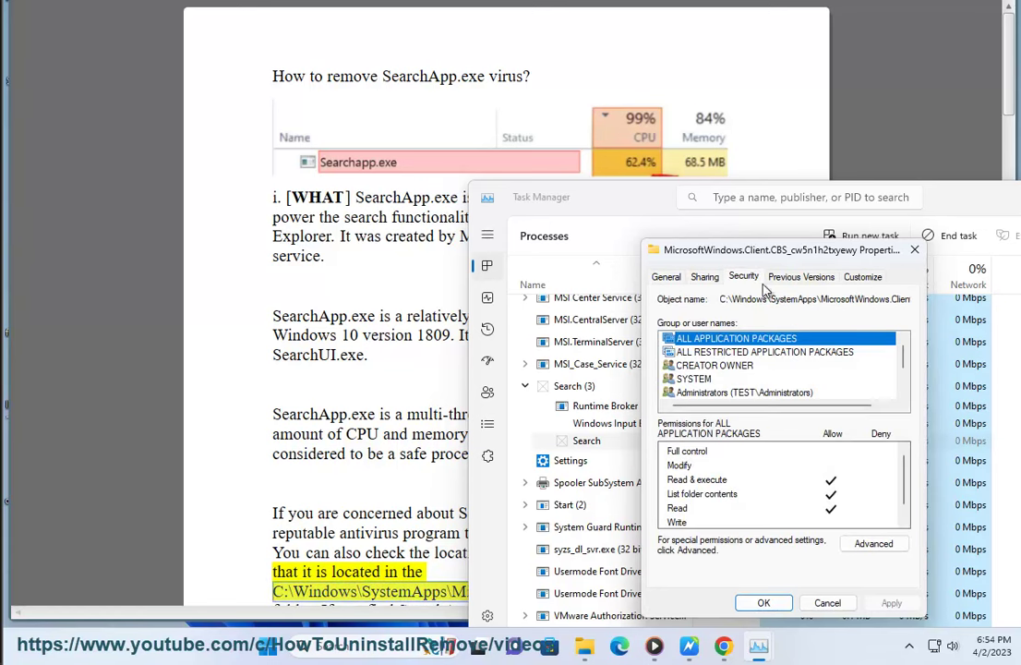
{"action": "left_click", "coordinate": [667, 278]}
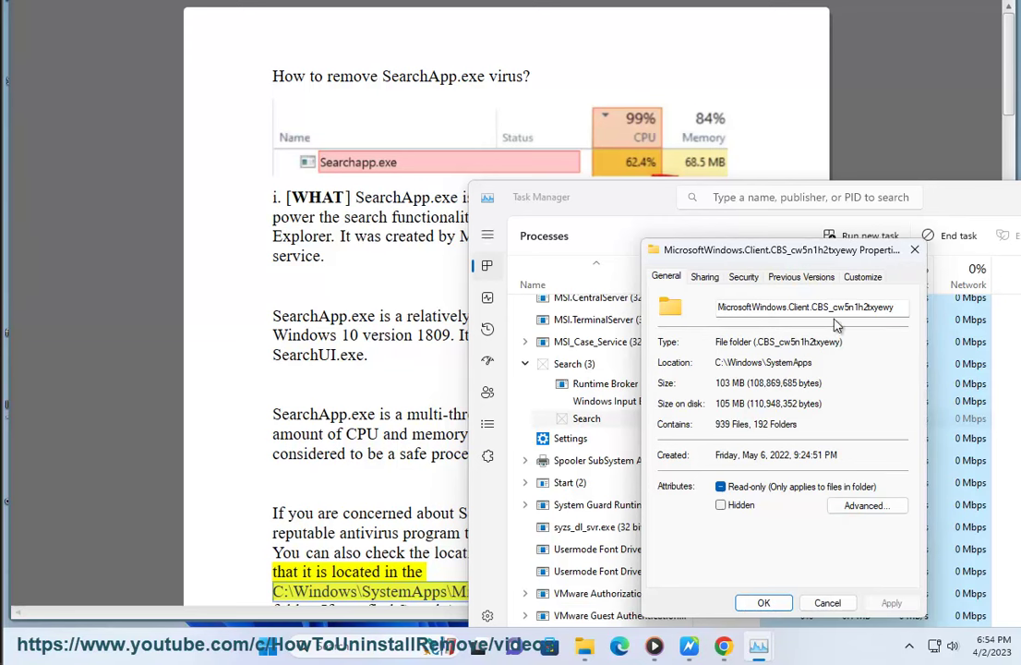
{"action": "left_click_drag", "start_coordinate": [903, 307], "coordinate": [672, 305]}
{"action": "left_click_drag", "start_coordinate": [821, 365], "coordinate": [714, 363]}
- Close Properties and open the Search process's MicrosoftWindows.Client.CBS folder in File Explorer
{"action": "left_click", "coordinate": [913, 252]}
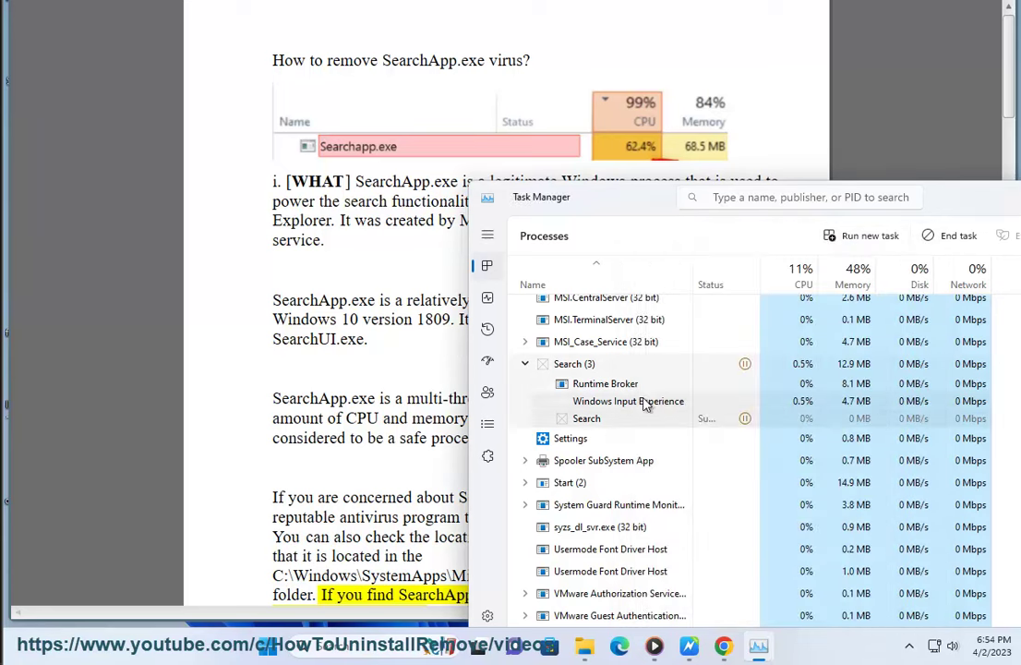
{"action": "right_click", "coordinate": [593, 421]}
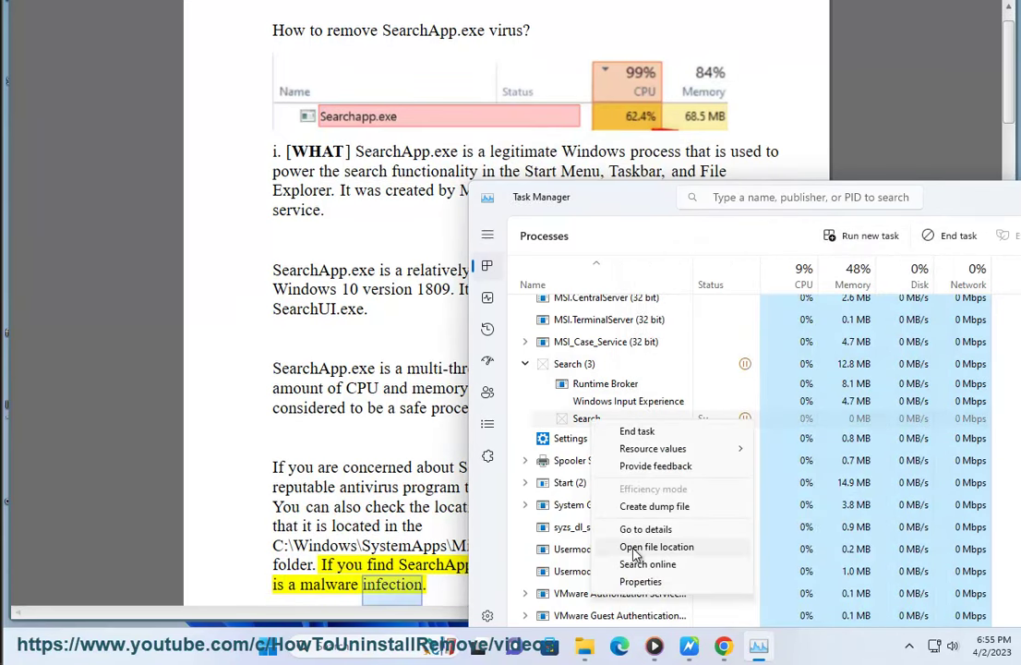
{"action": "left_click", "coordinate": [637, 547]}
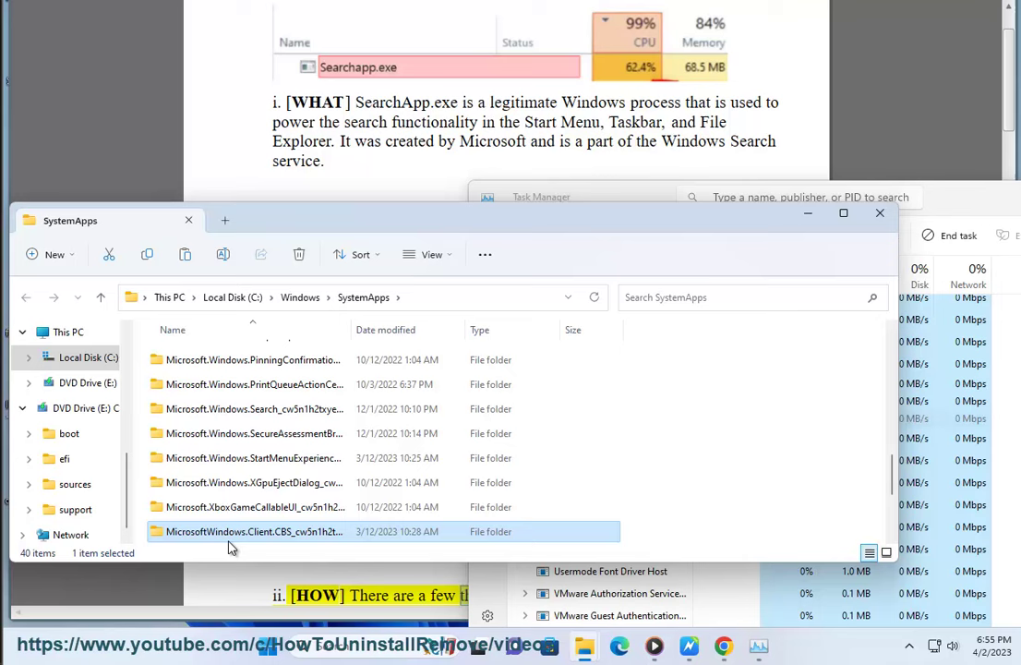
{"action": "double_click", "coordinate": [231, 539]}
- Jump to the S files, select SearchHost.exe, and move Explorer to the right
{"action": "scroll", "coordinate": [351, 493], "scroll_direction": "down", "scroll_amount": 3}
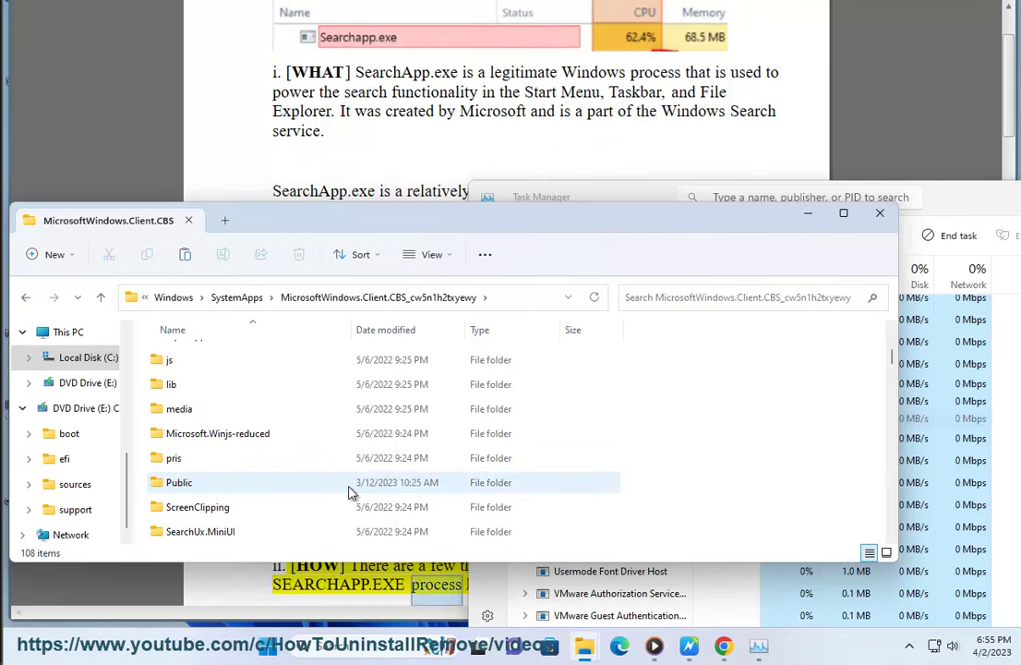
{"action": "scroll", "coordinate": [591, 494], "scroll_direction": "down", "scroll_amount": 4}
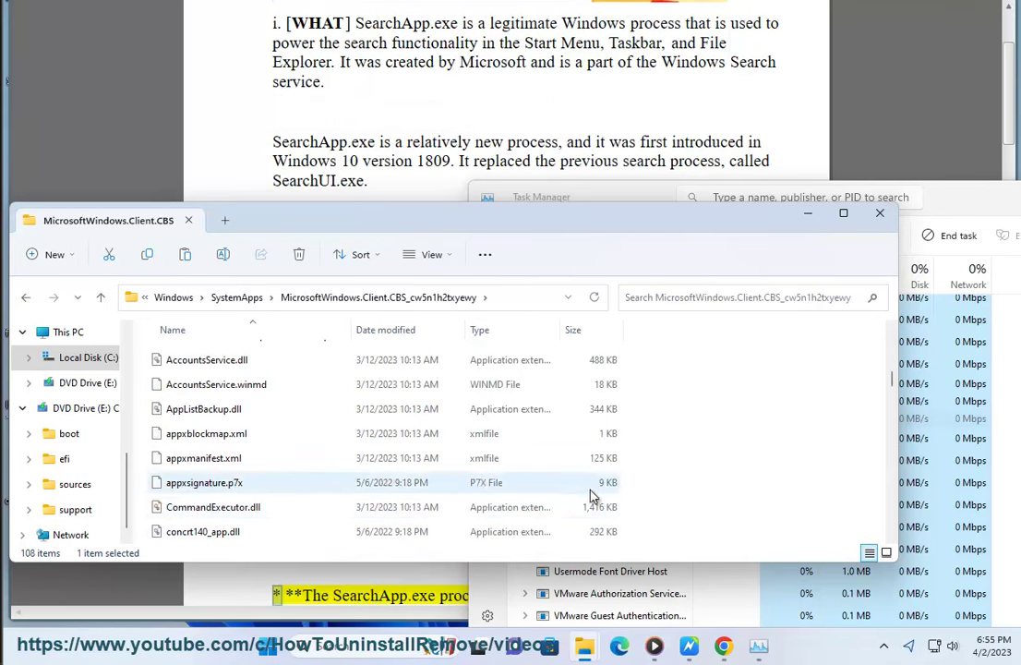
{"action": "key", "text": "s"}
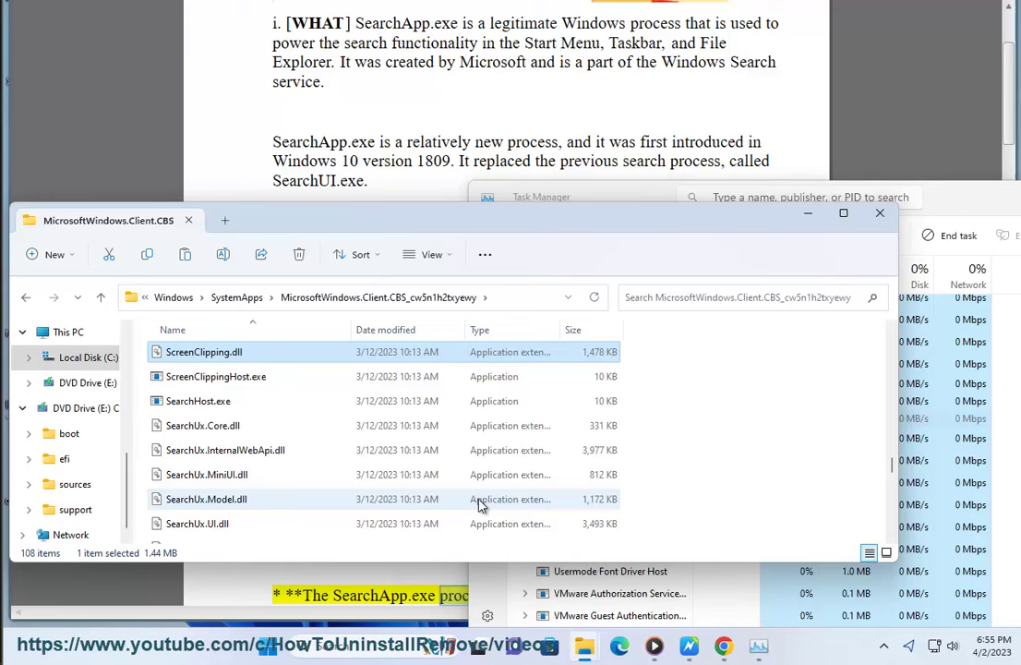
{"action": "left_click", "coordinate": [226, 401]}
{"action": "scroll", "coordinate": [221, 514], "scroll_direction": "down", "scroll_amount": 1}
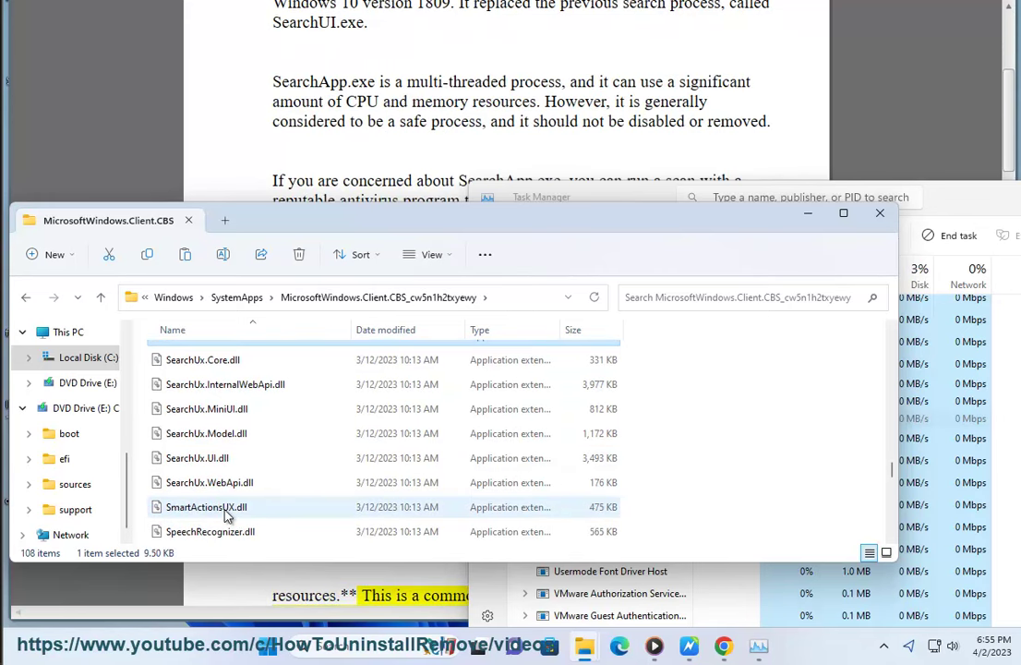
{"action": "left_click_drag", "start_coordinate": [1014, 210], "coordinate": [808, 211]}
{"action": "left_click", "coordinate": [835, 191]}
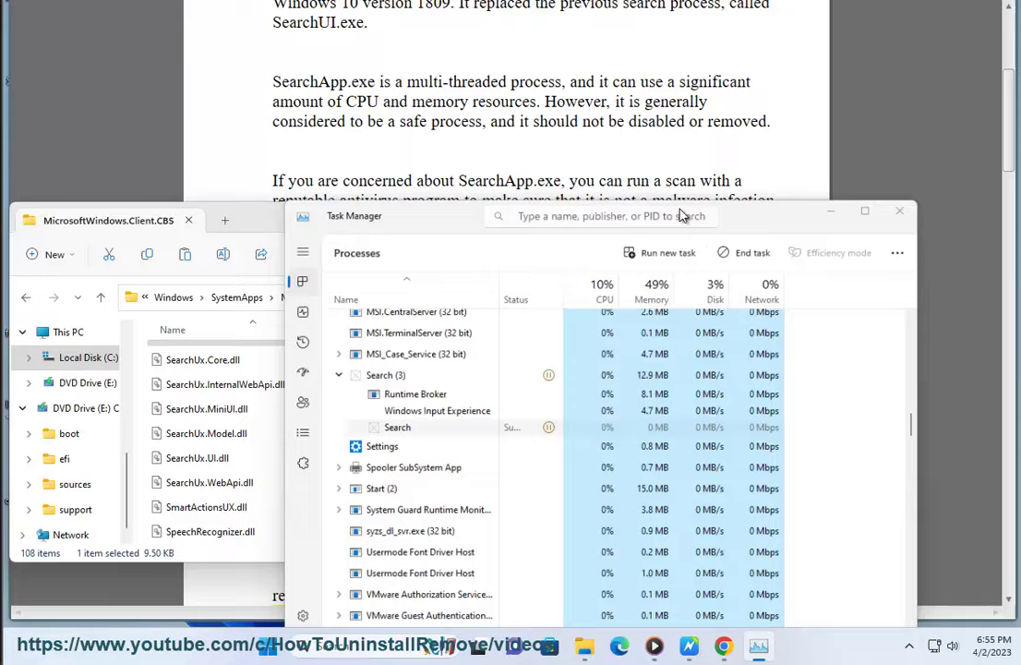
{"action": "left_click_drag", "start_coordinate": [368, 217], "coordinate": [854, 214]}
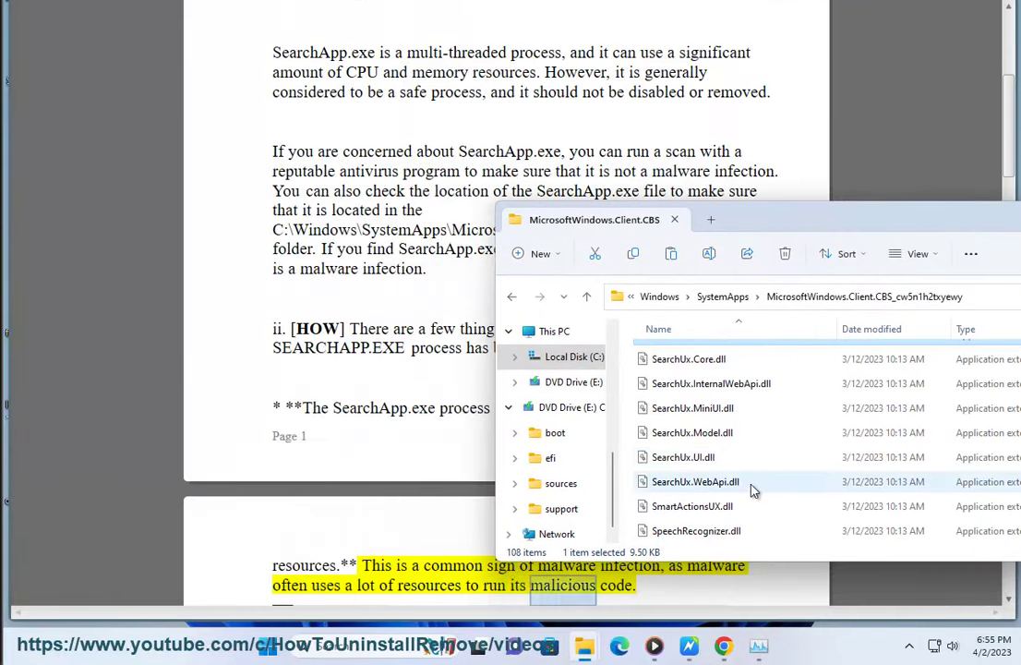
- Reverse the name sort order and select SearchUx.WebApi.dll
{"action": "scroll", "coordinate": [711, 431], "scroll_direction": "up", "scroll_amount": 2}
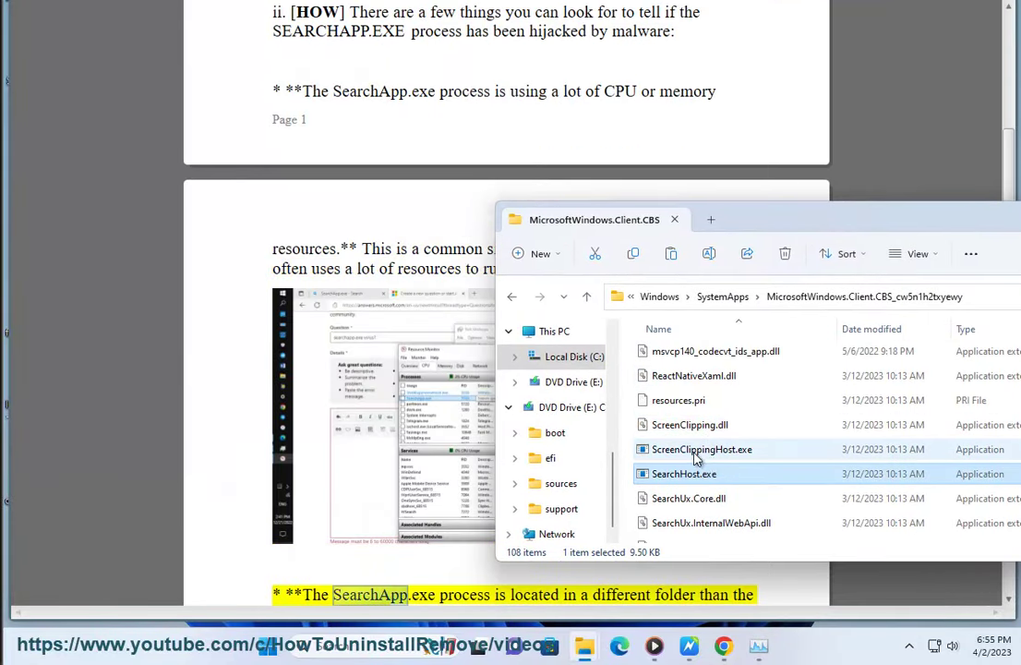
{"action": "scroll", "coordinate": [721, 477], "scroll_direction": "down", "scroll_amount": 1}
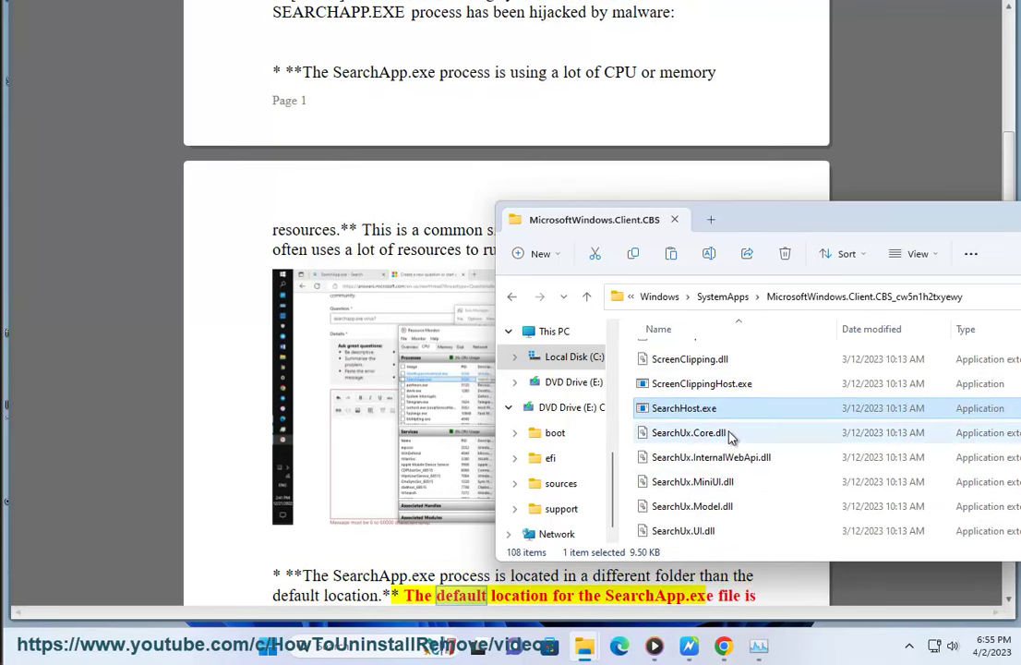
{"action": "scroll", "coordinate": [729, 436], "scroll_direction": "down", "scroll_amount": 1}
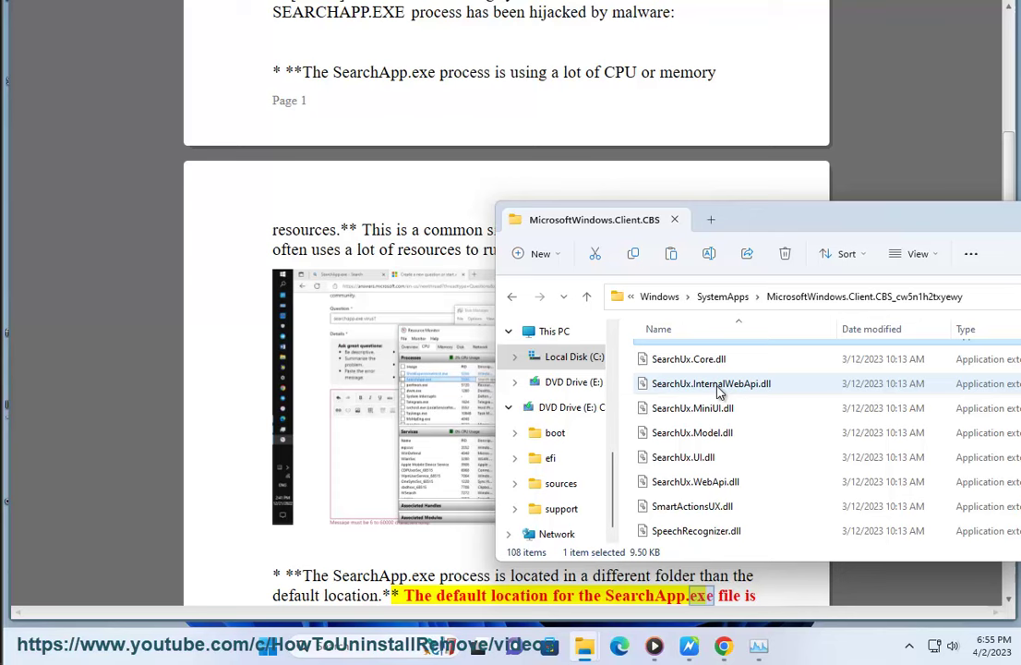
{"action": "left_click", "coordinate": [700, 326]}
{"action": "scroll", "coordinate": [740, 392], "scroll_direction": "down", "scroll_amount": 2}
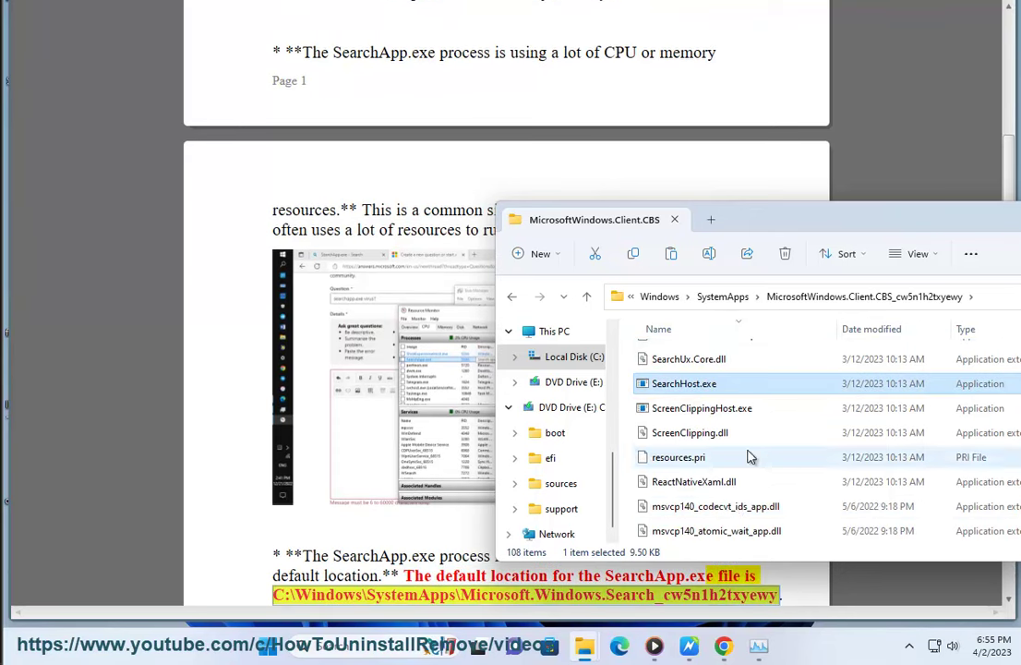
{"action": "scroll", "coordinate": [705, 396], "scroll_direction": "up", "scroll_amount": 2}
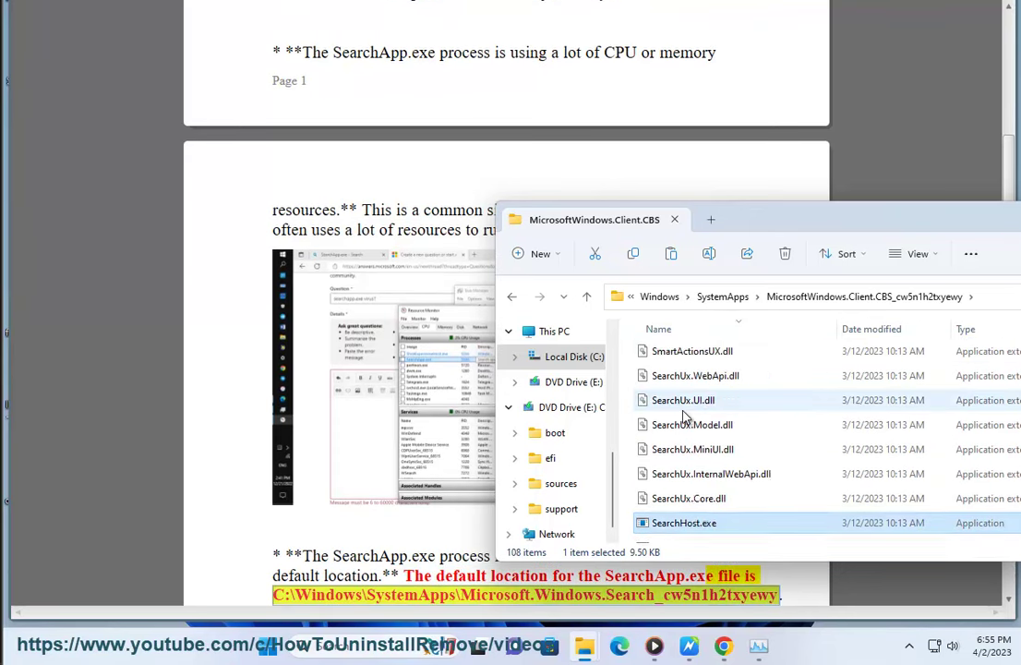
{"action": "scroll", "coordinate": [701, 444], "scroll_direction": "up", "scroll_amount": 1}
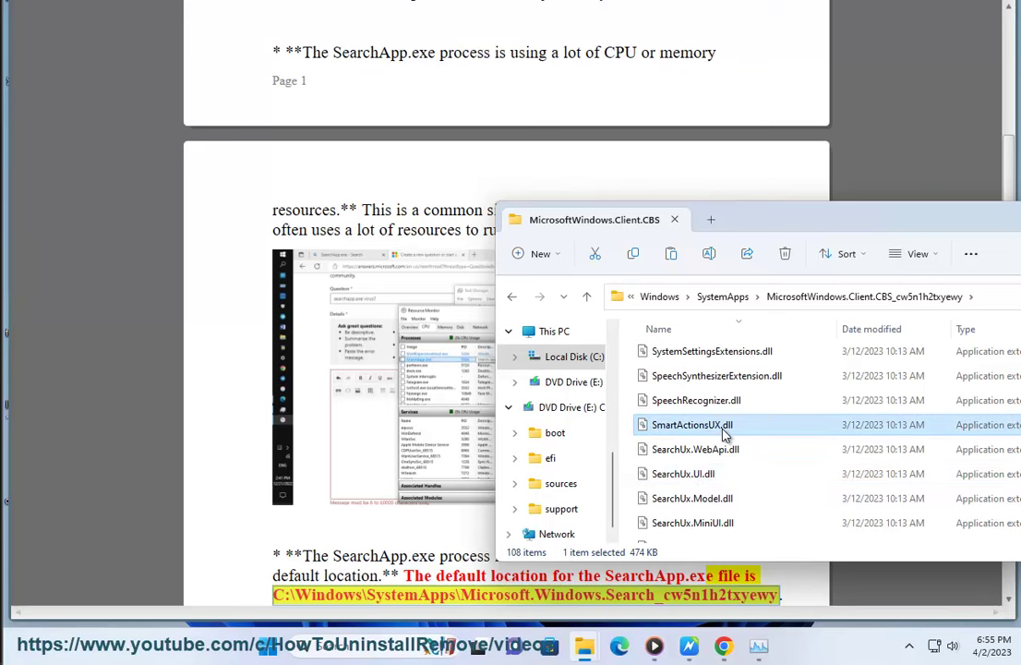
{"action": "left_click", "coordinate": [712, 450]}
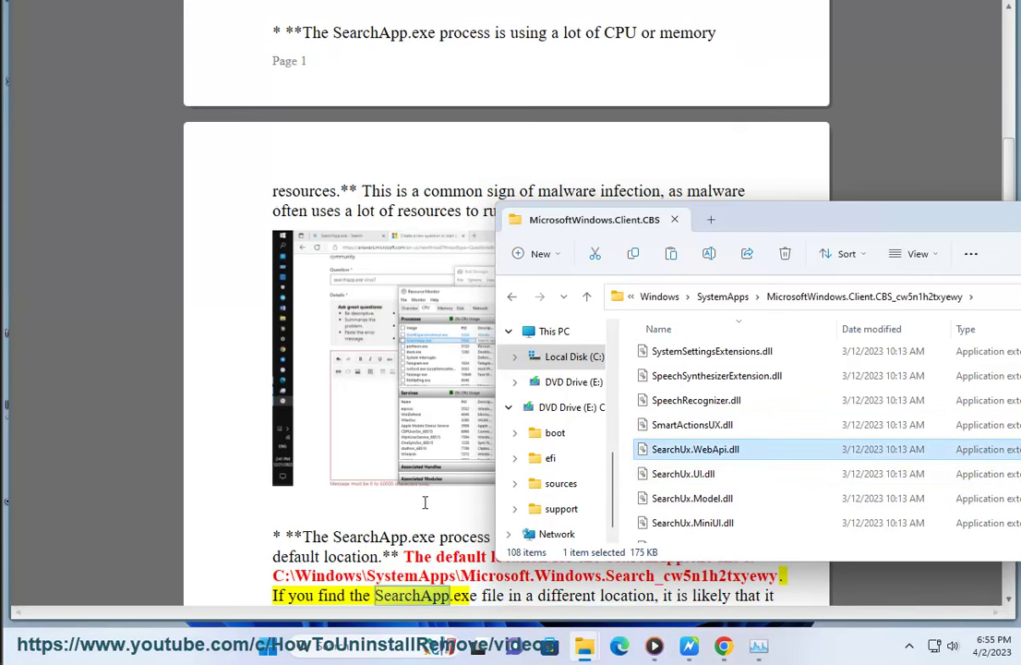
- Select the folder's address-bar path, then minimize Explorer to reveal the guide
{"action": "left_click", "coordinate": [429, 536]}
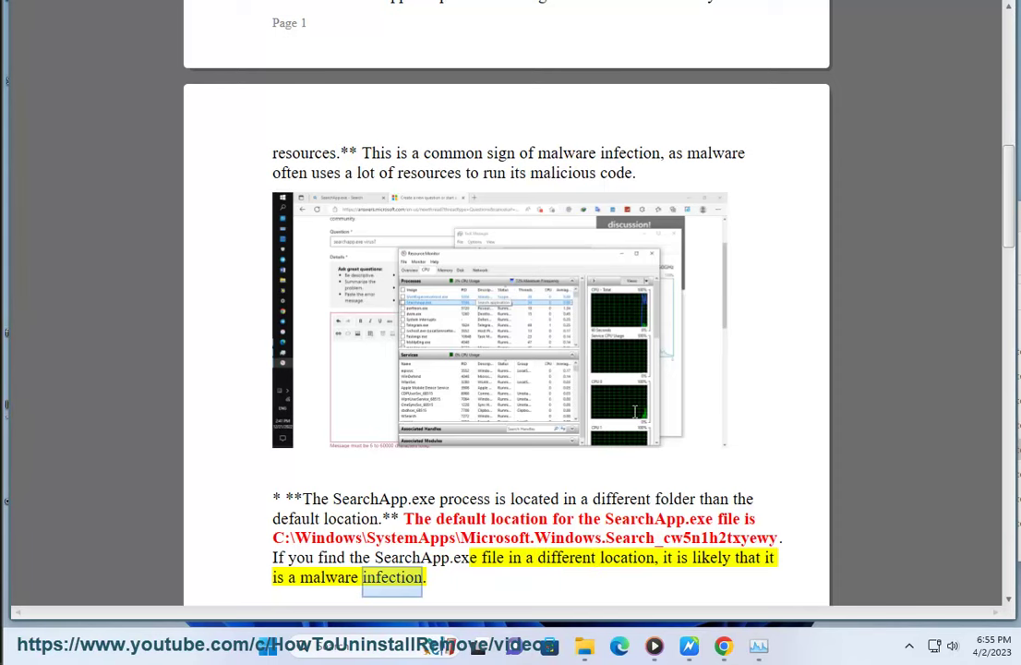
{"action": "mouse_move", "coordinate": [584, 645]}
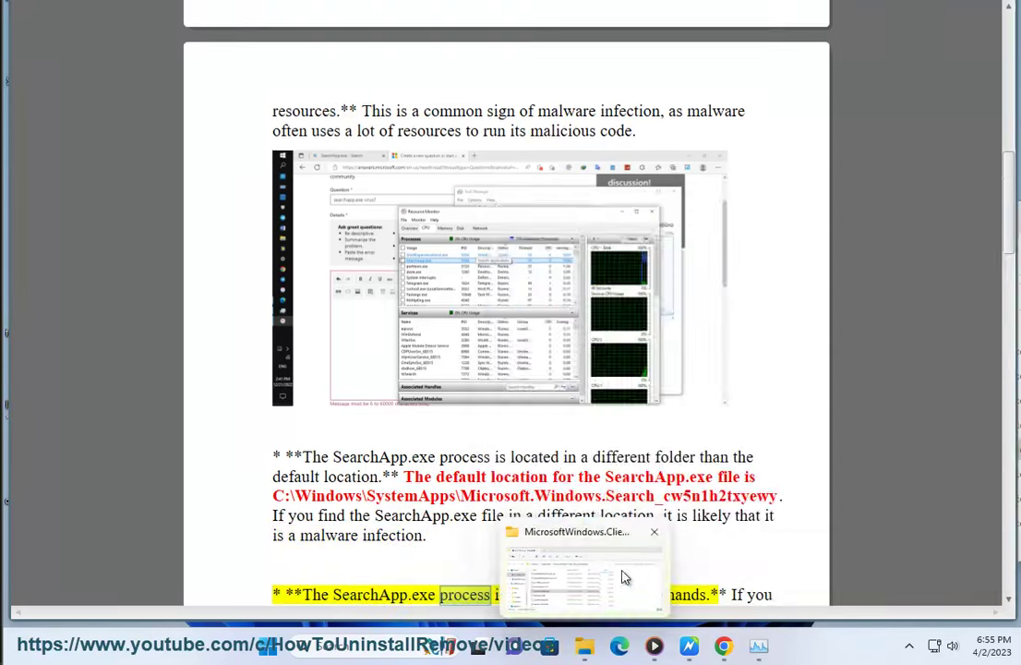
{"action": "left_click", "coordinate": [624, 577]}
{"action": "left_click", "coordinate": [986, 296]}
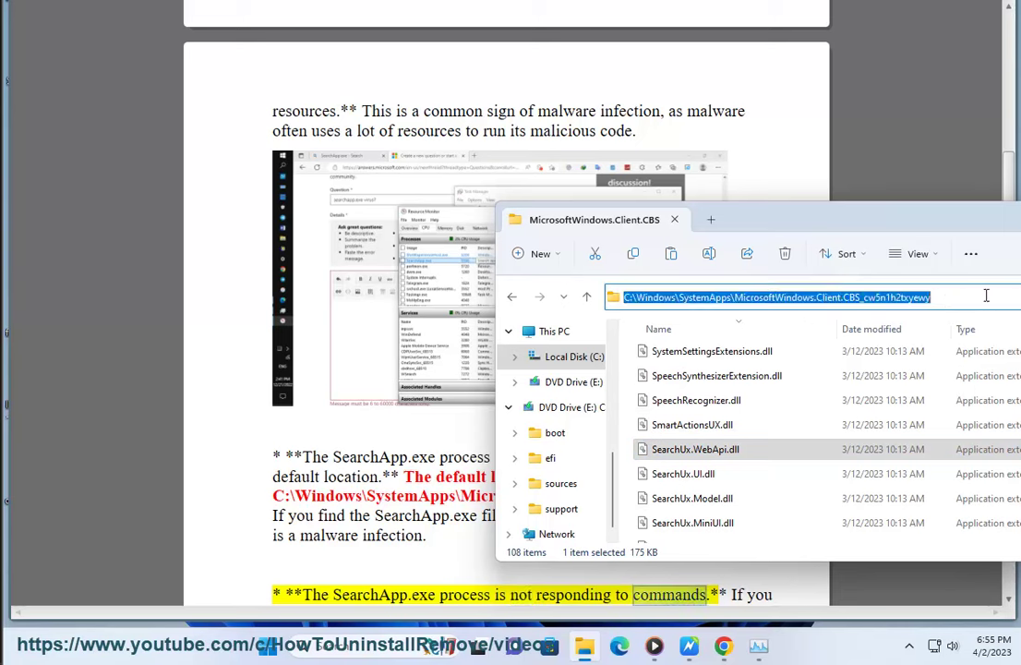
{"action": "left_click_drag", "start_coordinate": [949, 298], "coordinate": [741, 297]}
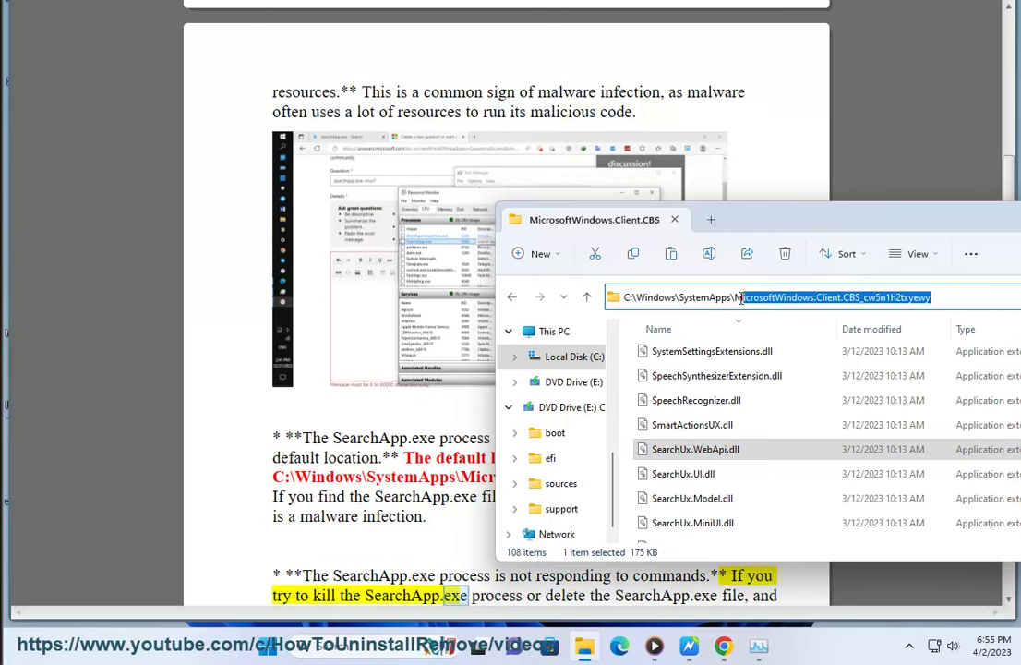
{"action": "left_click", "coordinate": [674, 219]}
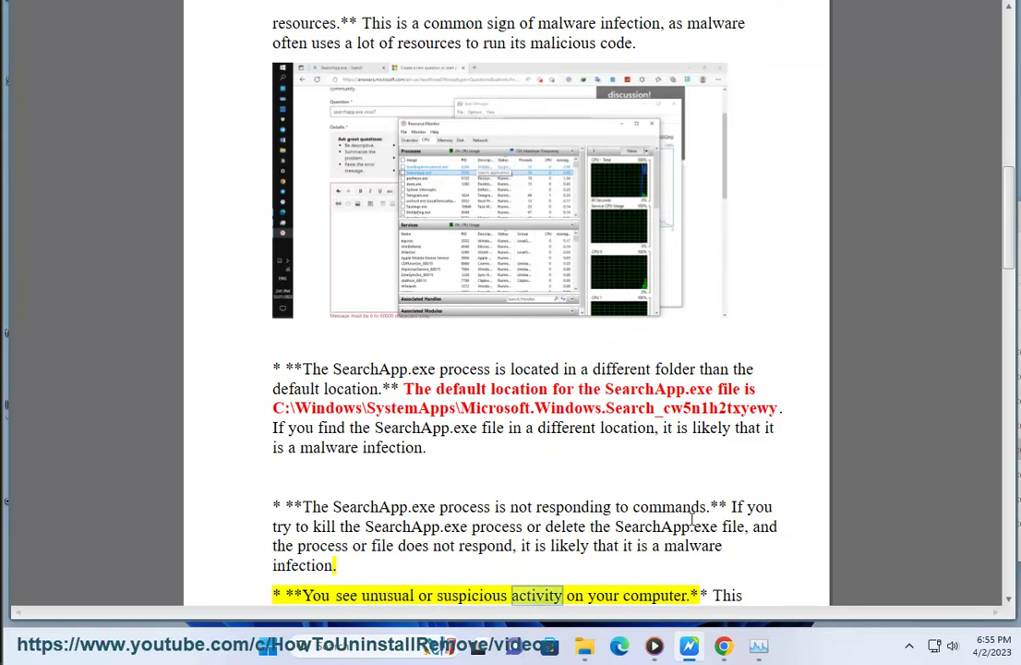
{"action": "left_click", "coordinate": [759, 645]}
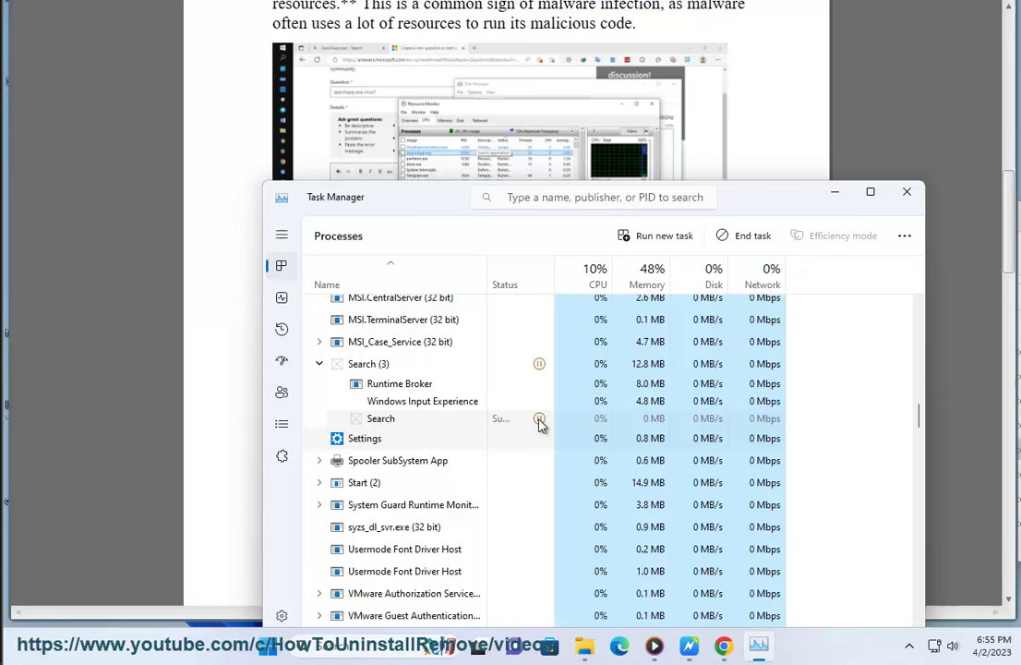
{"action": "left_click", "coordinate": [286, 365]}
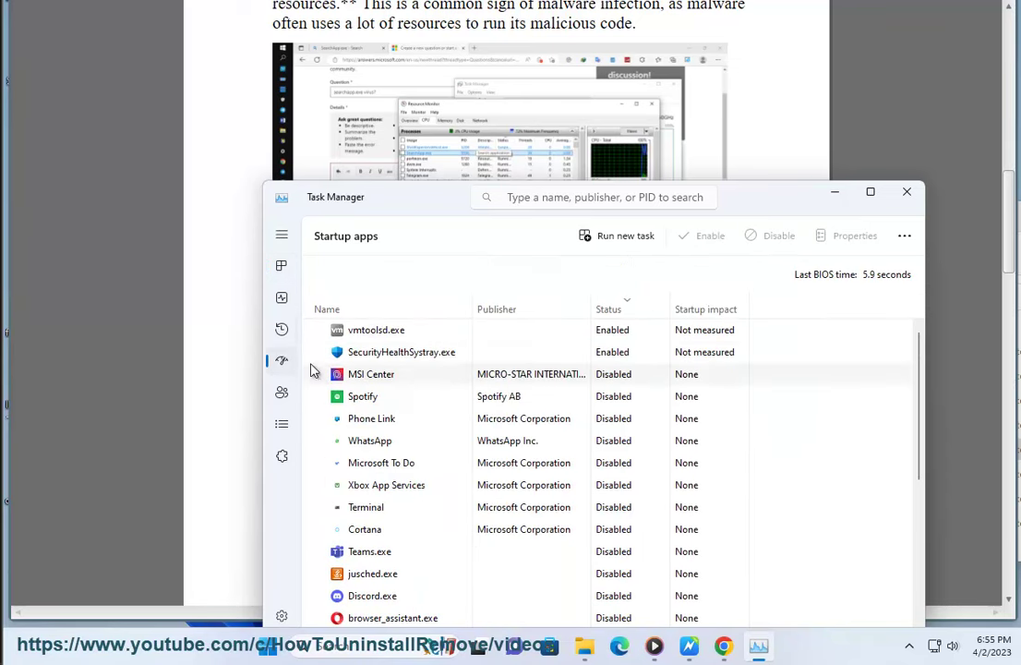
{"action": "left_click", "coordinate": [281, 297]}
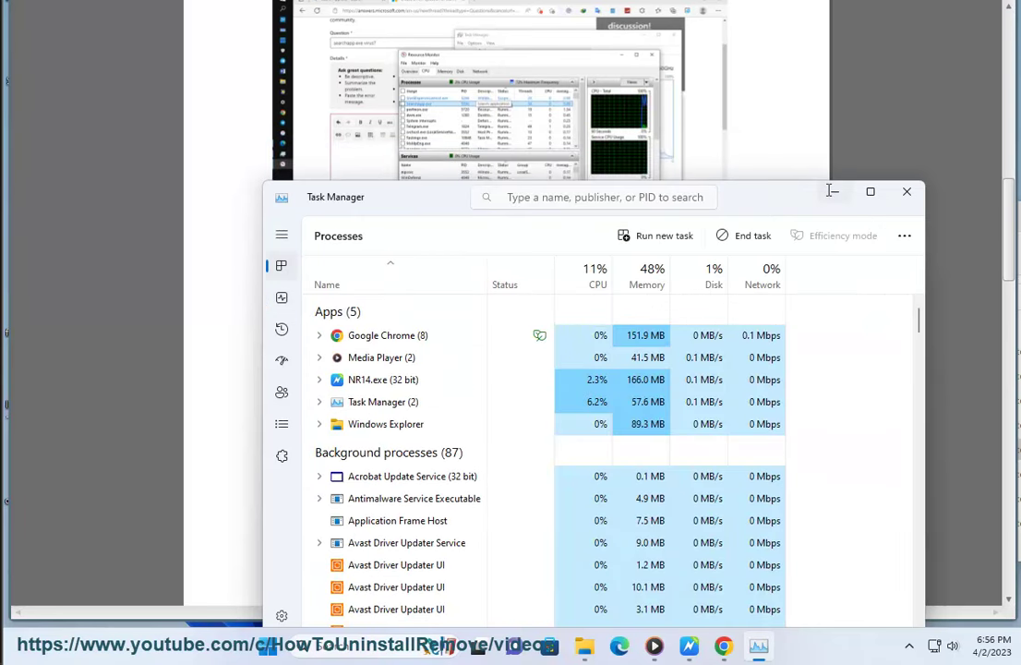
{"action": "left_click", "coordinate": [832, 191]}
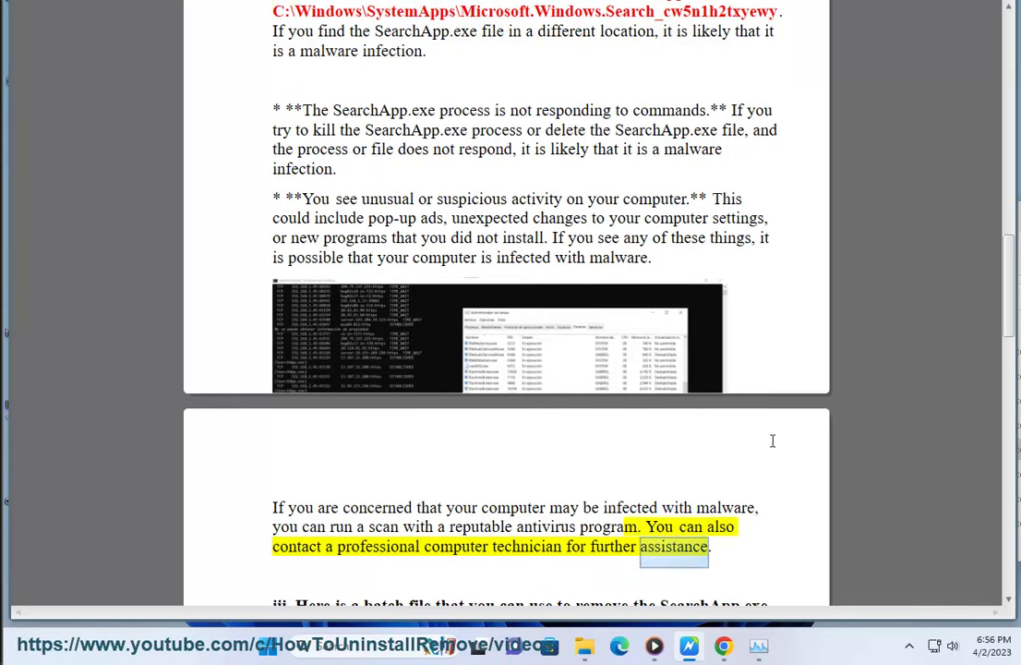
- Select the guide's red path C:\Windows\SystemApps\Microsoft.Windows.Search_cw5n1h2txyewy and restore Explorer
{"action": "scroll", "coordinate": [861, 520], "scroll_direction": "up", "scroll_amount": 4}
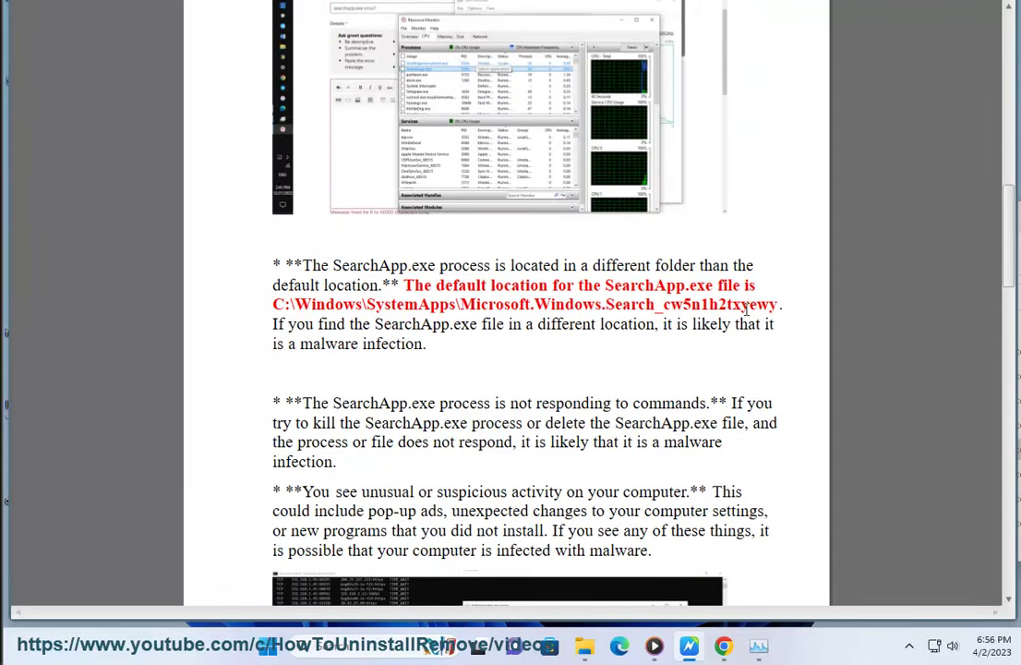
{"action": "left_click_drag", "start_coordinate": [776, 305], "coordinate": [269, 311]}
{"action": "key", "text": "ctrl+c"}
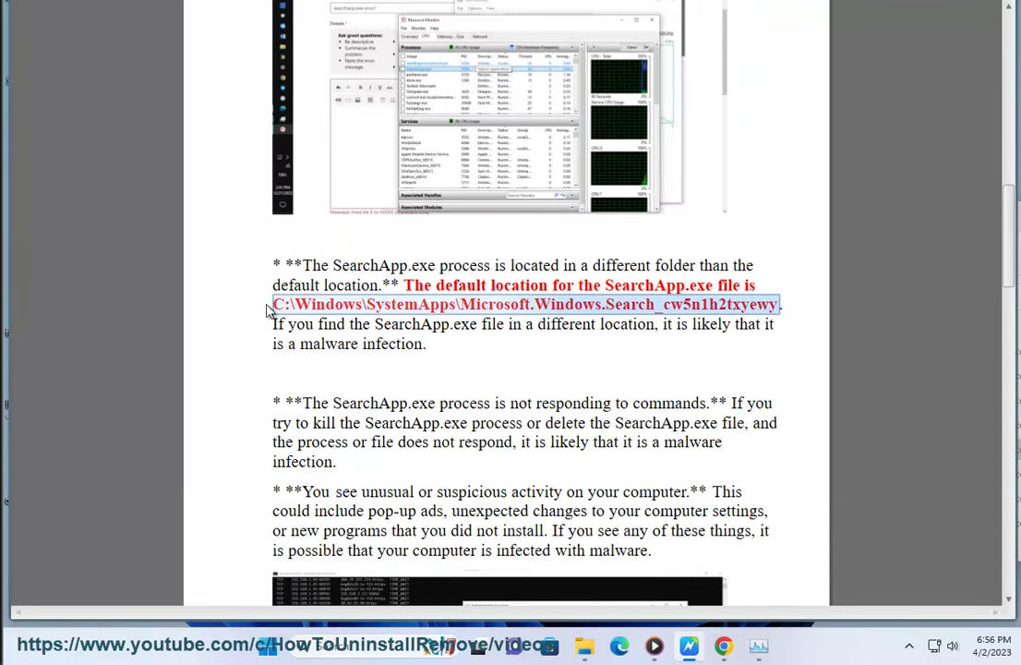
{"action": "left_click", "coordinate": [588, 644]}
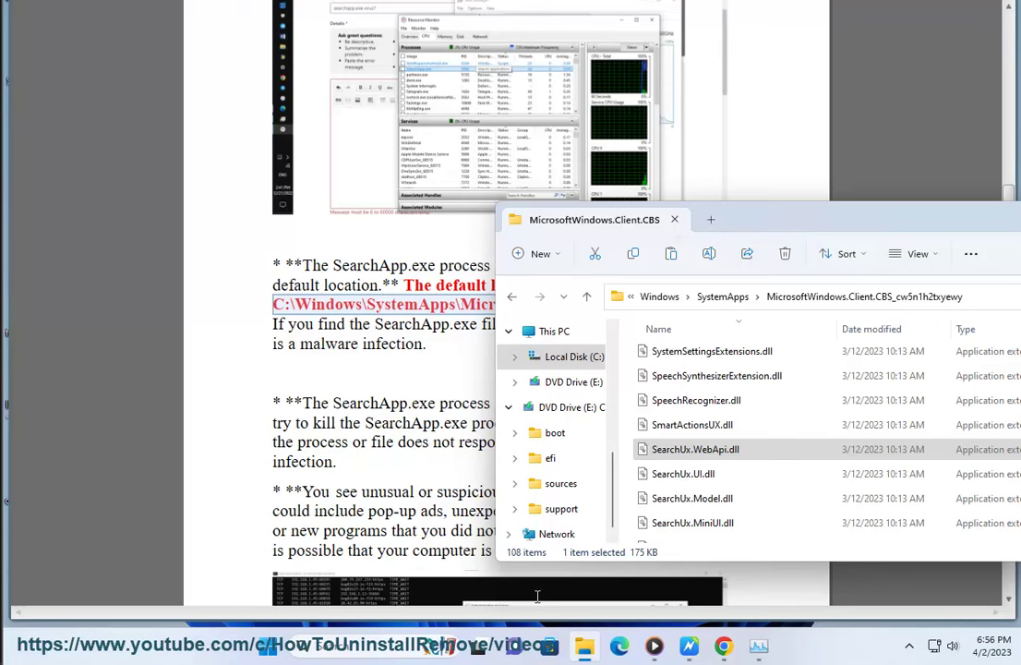
- Navigate Explorer to Microsoft.Windows.Search_cw5n1h2txyewy and select its four WebView2 files
{"action": "key", "text": "super+d"}
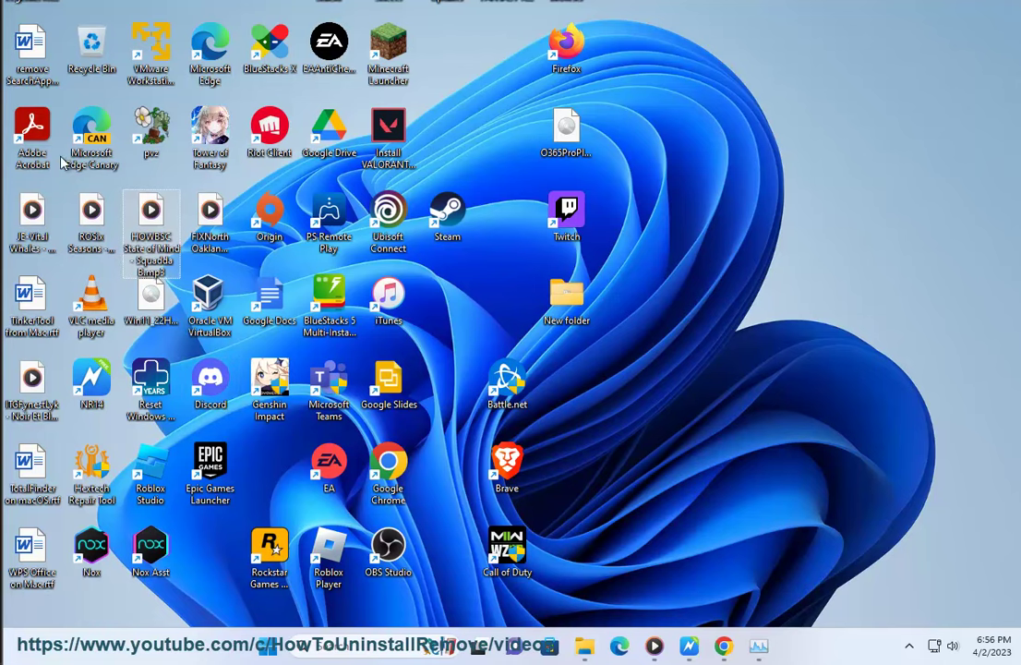
{"action": "left_click", "coordinate": [584, 646]}
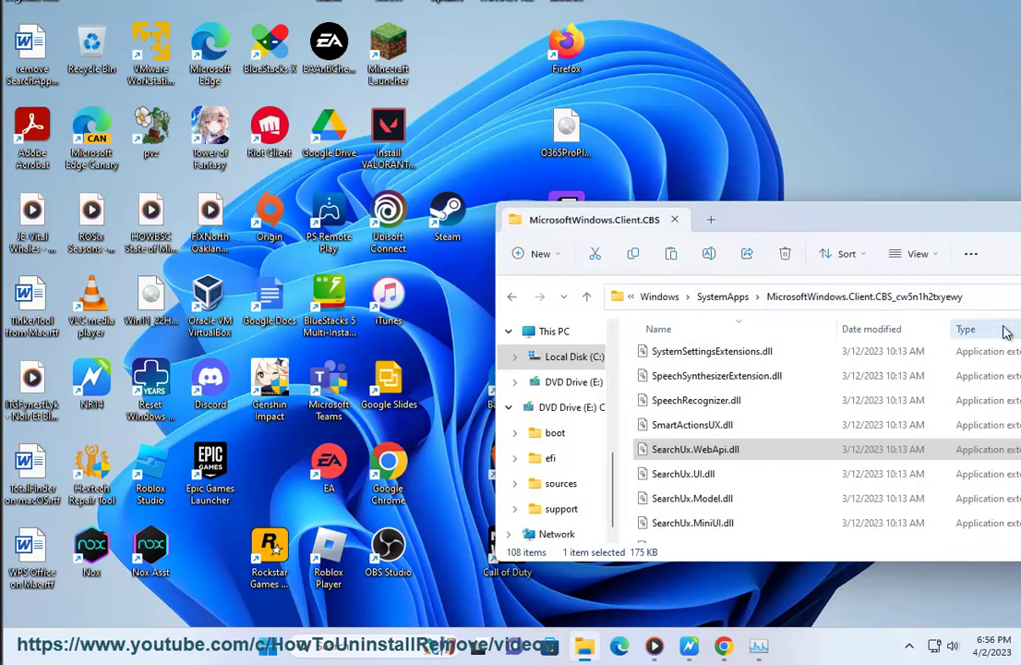
{"action": "left_click", "coordinate": [987, 297]}
{"action": "key", "text": "ctrl+v"}
{"action": "key", "text": "Return"}
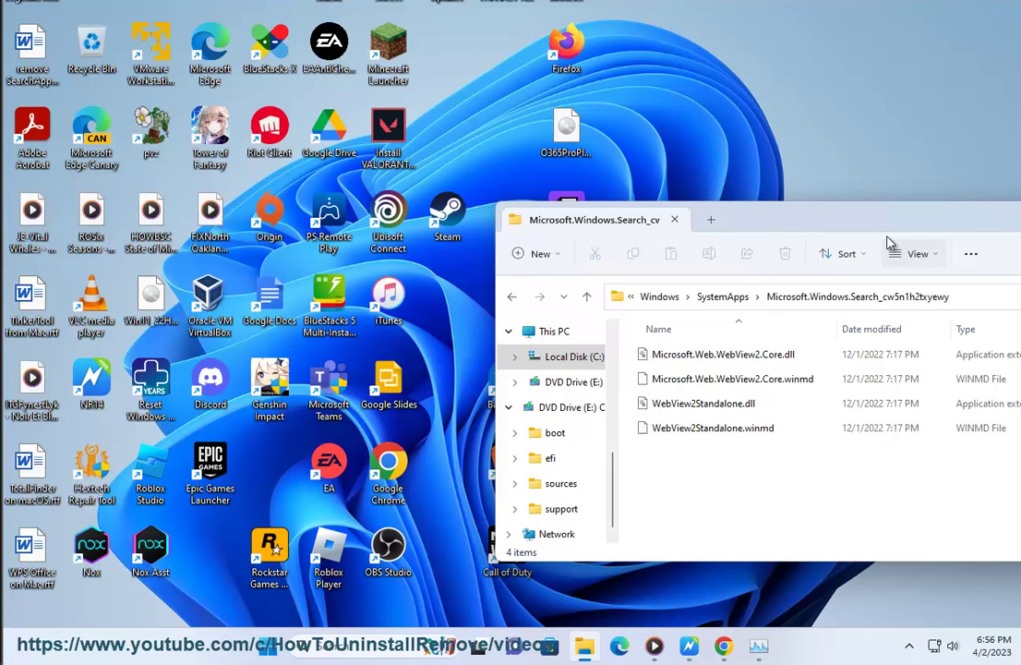
{"action": "left_click_drag", "start_coordinate": [763, 486], "coordinate": [702, 343]}
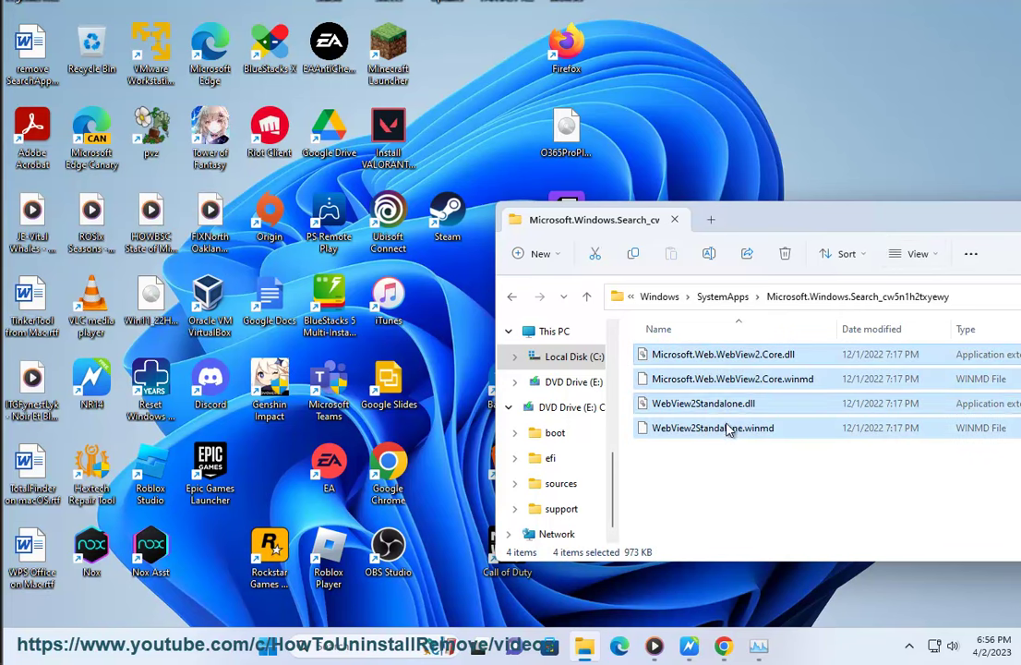
- Go back to the MicrosoftWindows.Client.CBS folder, select its path, and minimize Explorer
{"action": "left_click_drag", "start_coordinate": [920, 207], "coordinate": [540, 158]}
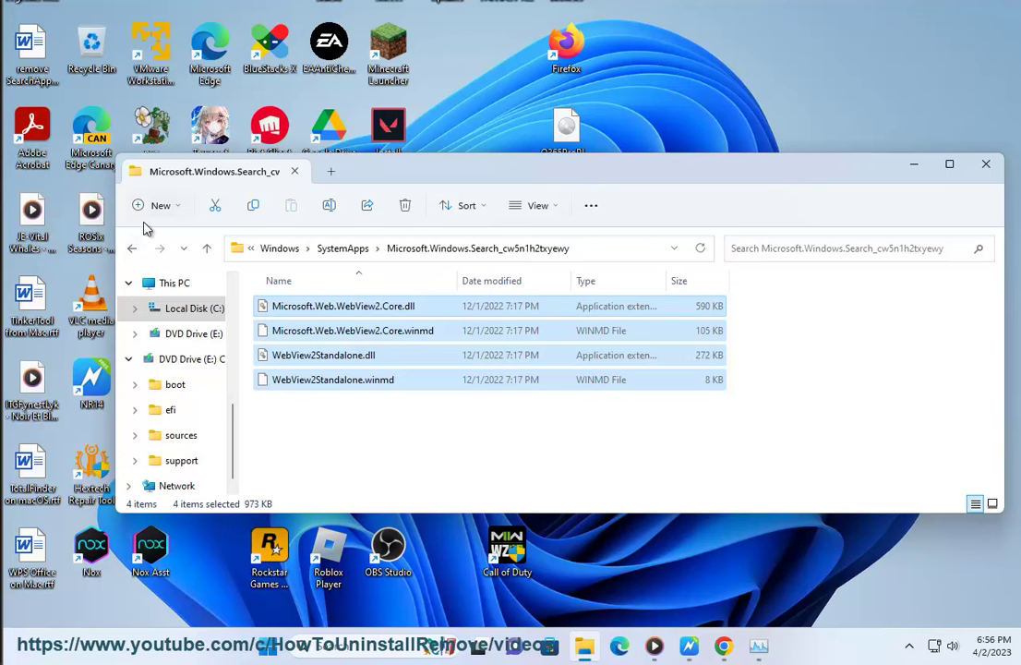
{"action": "left_click", "coordinate": [132, 251]}
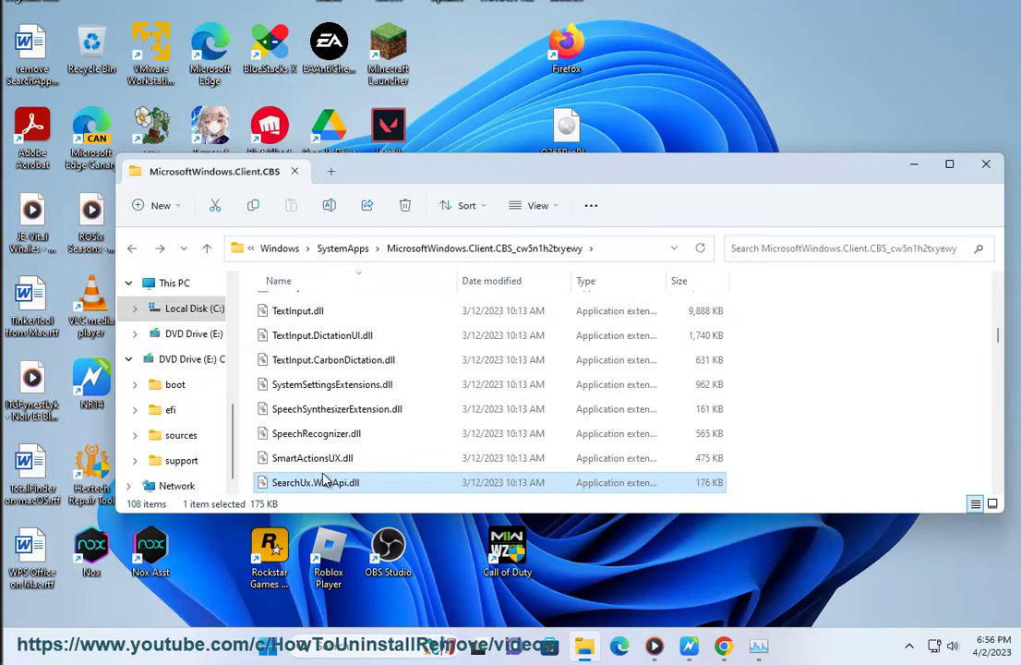
{"action": "left_click", "coordinate": [607, 252]}
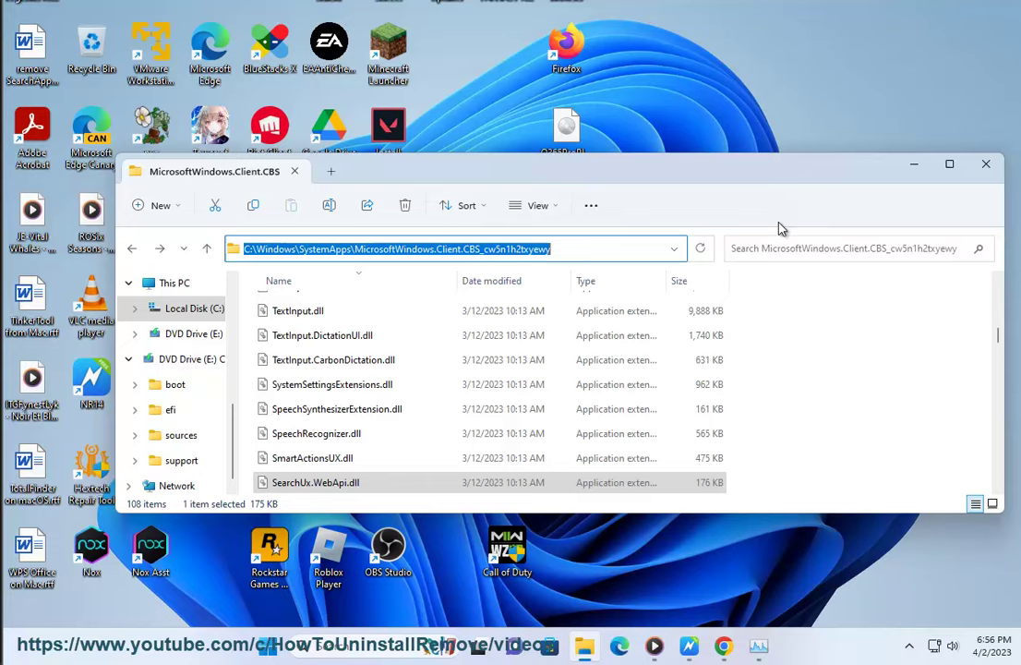
{"action": "left_click", "coordinate": [914, 164]}
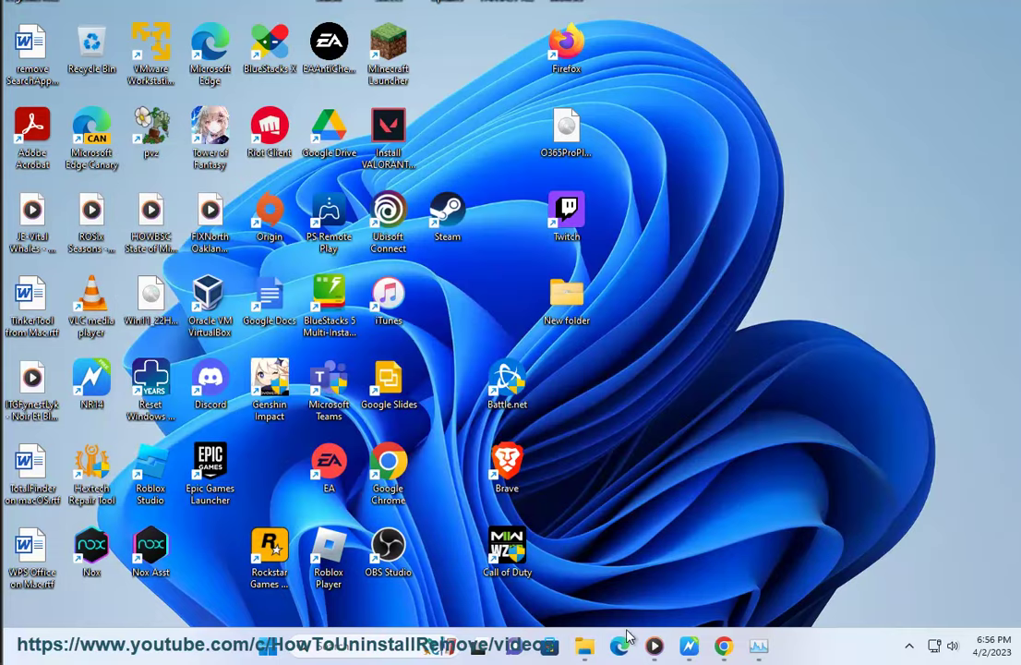
- Scroll the guide down and open Notepad from Windows search
{"action": "left_click", "coordinate": [688, 647]}
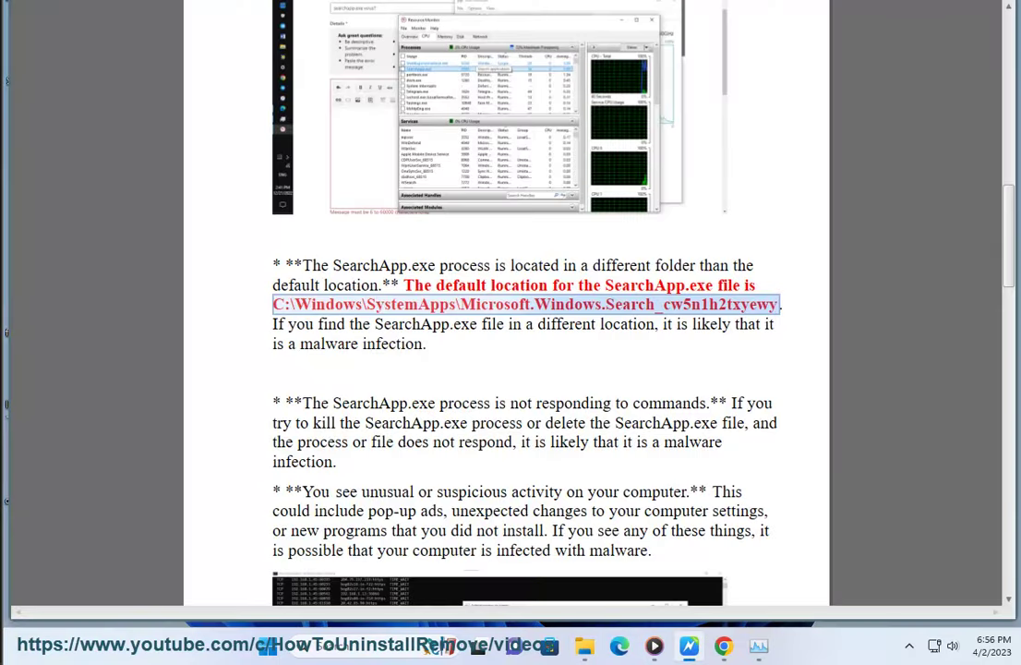
{"action": "scroll", "coordinate": [591, 370], "scroll_direction": "down", "scroll_amount": 5}
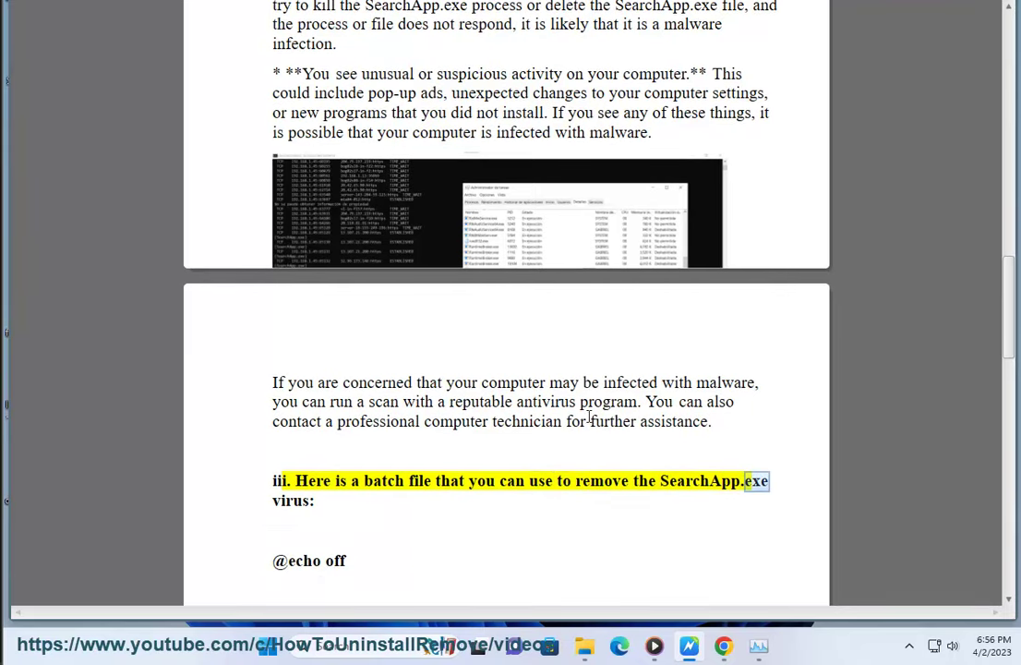
{"action": "scroll", "coordinate": [408, 516], "scroll_direction": "down", "scroll_amount": 1}
{"action": "key", "text": "super+s"}
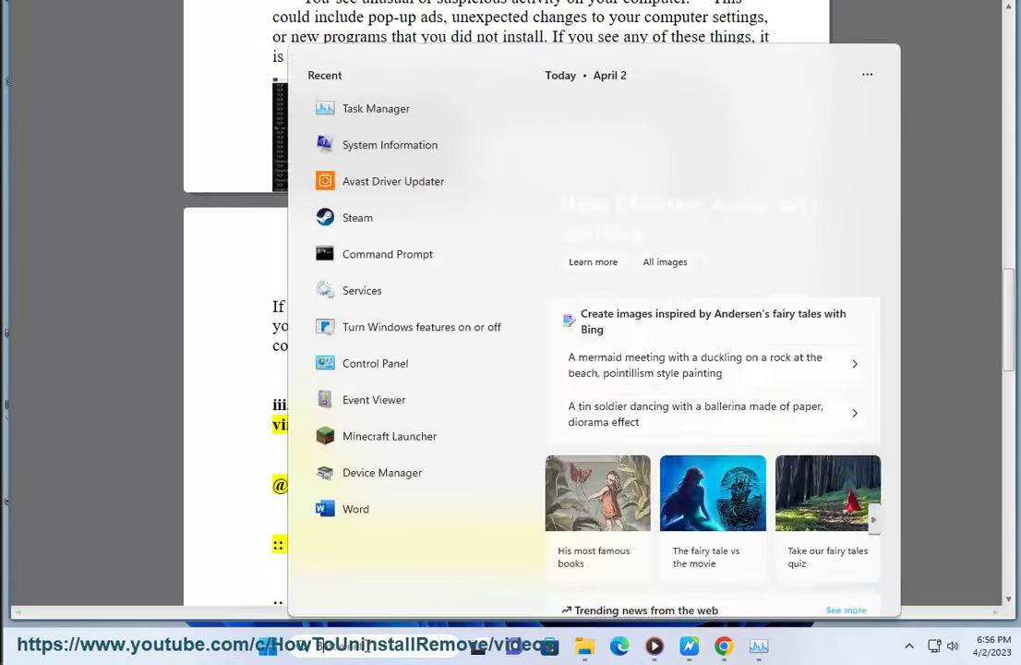
{"action": "type", "text": "BA"}
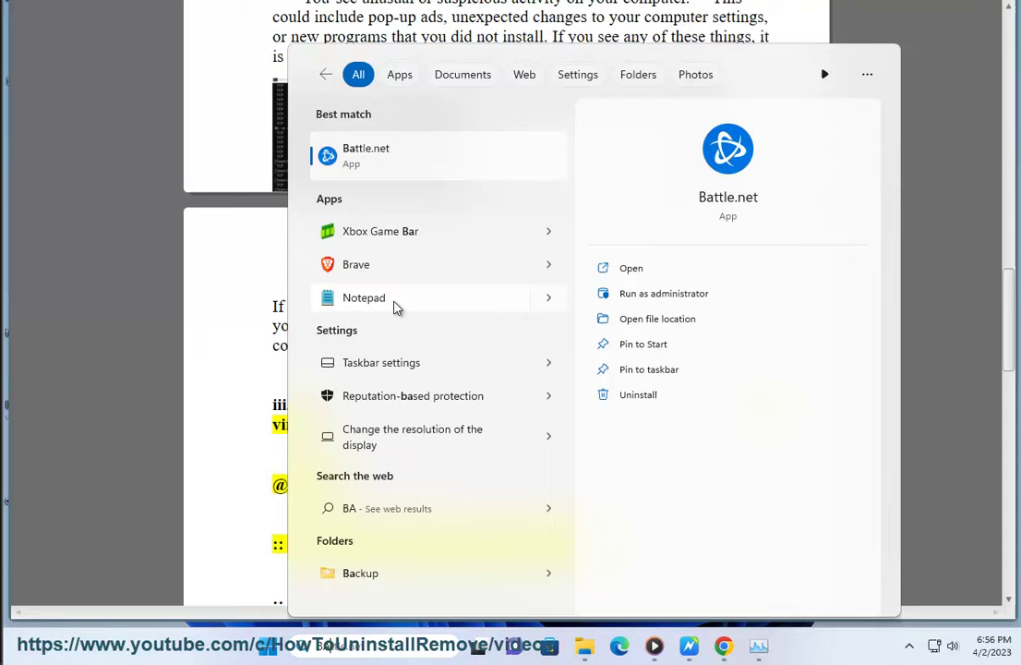
{"action": "left_click", "coordinate": [399, 296]}
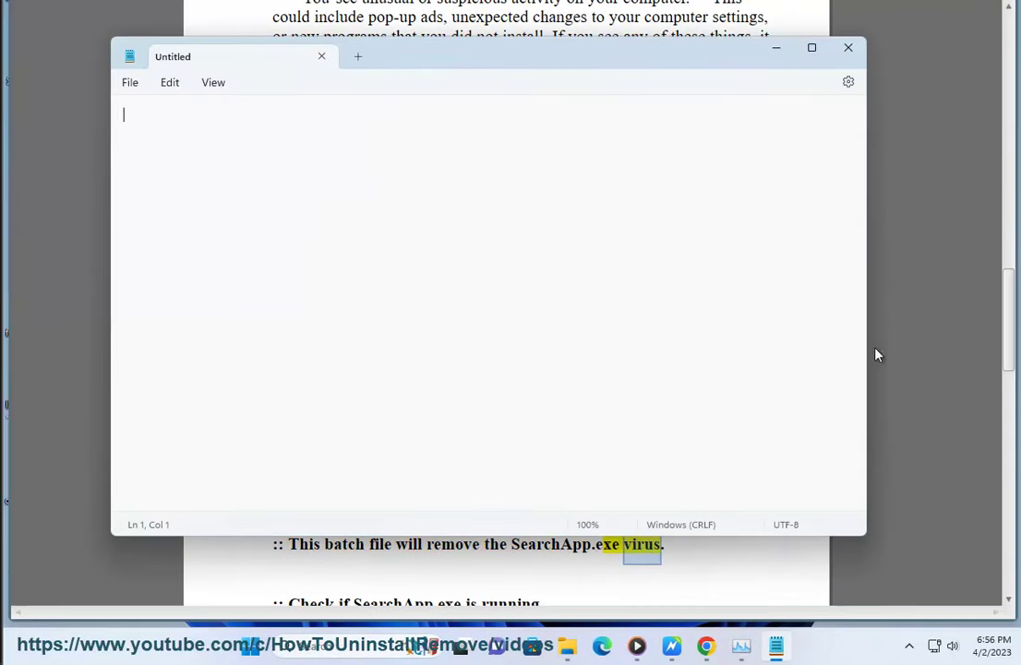
- Bring the guide forward and scroll through the batch script as it reads aloud
{"action": "left_click", "coordinate": [877, 355]}
{"action": "scroll", "coordinate": [780, 445], "scroll_direction": "down", "scroll_amount": 1}
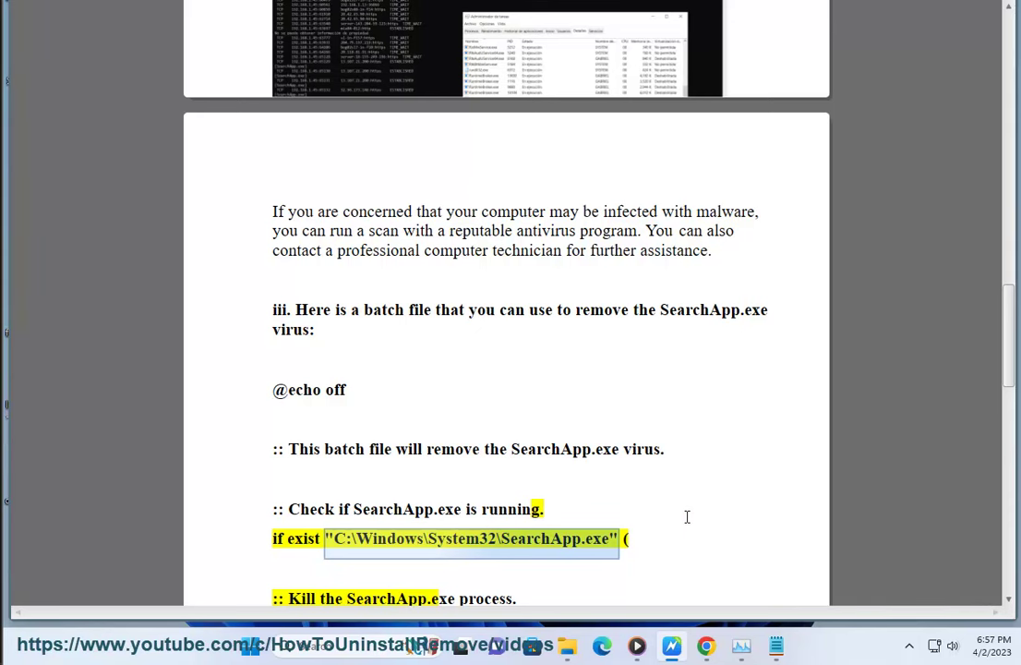
{"action": "scroll", "coordinate": [687, 516], "scroll_direction": "down", "scroll_amount": 1}
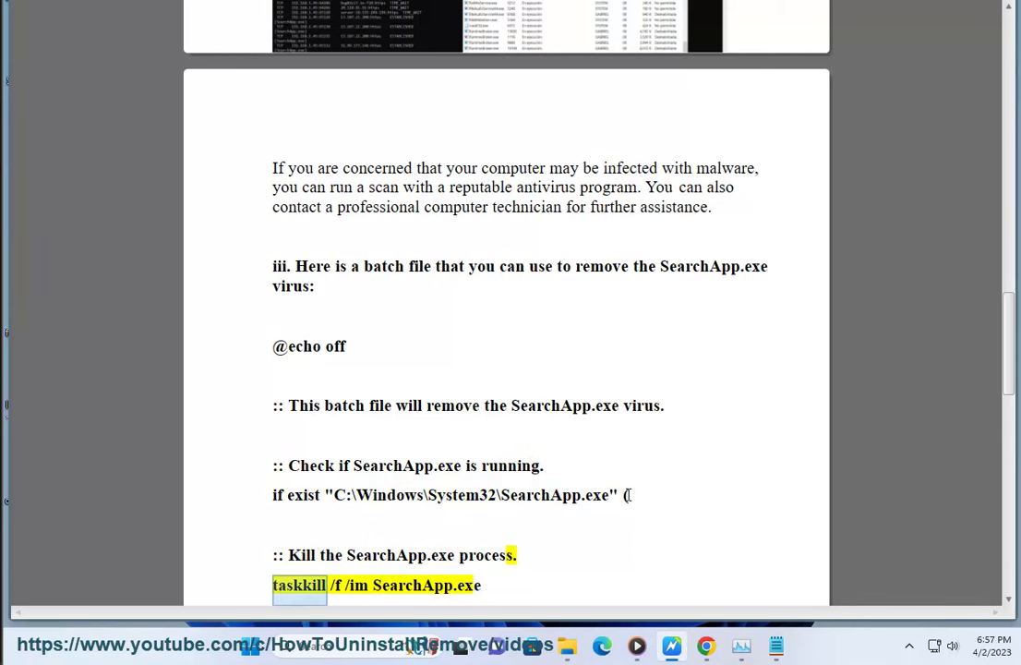
{"action": "scroll", "coordinate": [628, 495], "scroll_direction": "down", "scroll_amount": 1}
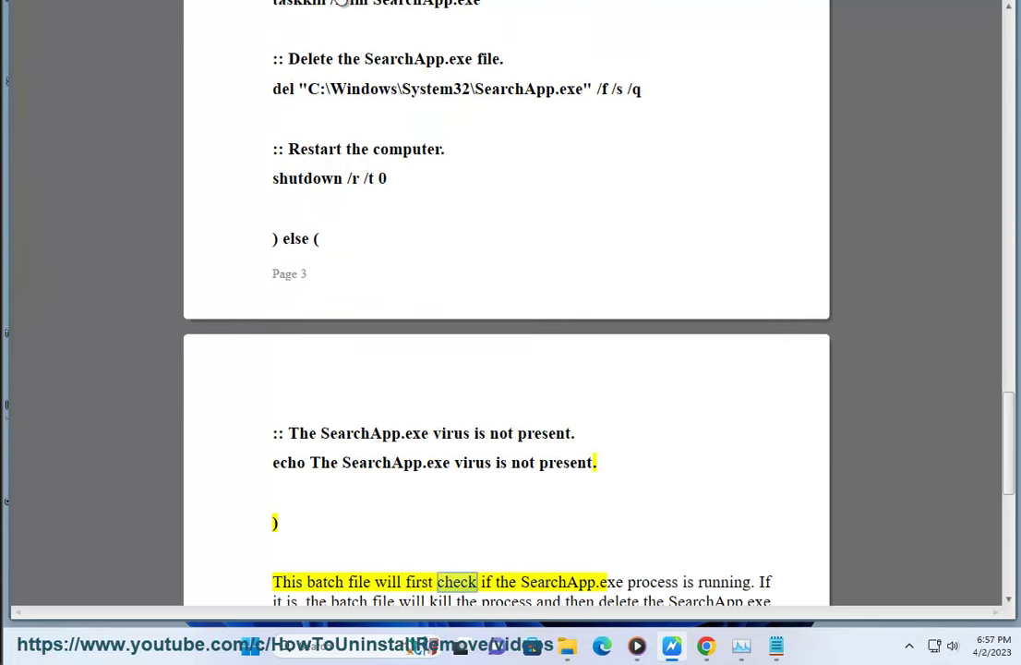
- Select the batch script lines, excluding the heading, and copy them
{"action": "key", "text": "shift+Up"}
{"action": "key", "text": "shift+Up"}
{"action": "key", "text": "shift+Up"}
{"action": "key", "text": "shift+Up"}
{"action": "key", "text": "shift+Up"}
{"action": "key", "text": "shift+Up"}
{"action": "key", "text": "shift+Up"}
{"action": "key", "text": "shift+Up"}
{"action": "key", "text": "shift+Up"}
{"action": "key", "text": "shift+Up"}
{"action": "key", "text": "shift+Up"}
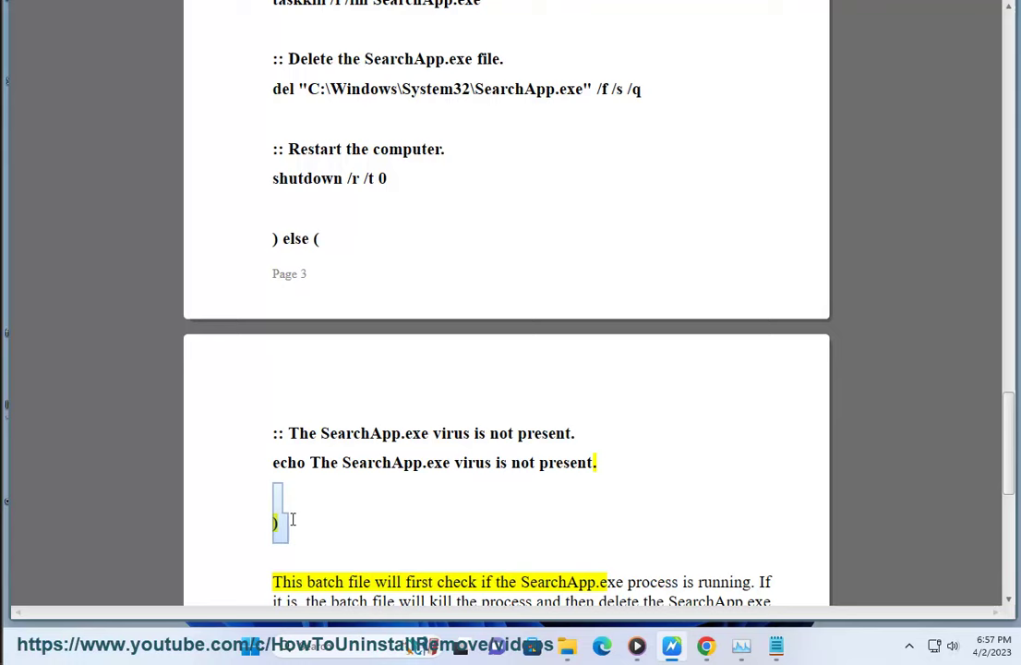
{"action": "key", "text": "shift+Up"}
{"action": "key", "text": "shift+Up"}
{"action": "key", "text": "shift+Up"}
{"action": "key", "text": "shift+Up"}
{"action": "key", "text": "shift+Up"}
{"action": "key", "text": "shift+Up"}
{"action": "key", "text": "shift+Up"}
{"action": "key", "text": "shift+Up"}
{"action": "key", "text": "shift+Up"}
{"action": "key", "text": "shift+Up"}
{"action": "key", "text": "shift+Up"}
{"action": "key", "text": "shift+Up"}
{"action": "key", "text": "shift+Up"}
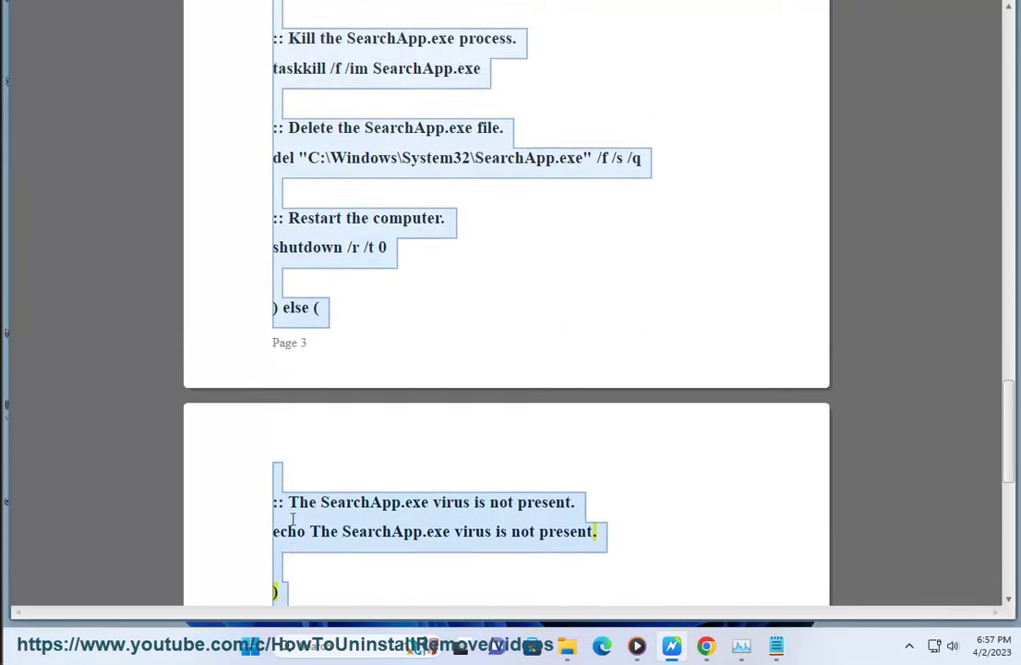
{"action": "key", "text": "shift+Down"}
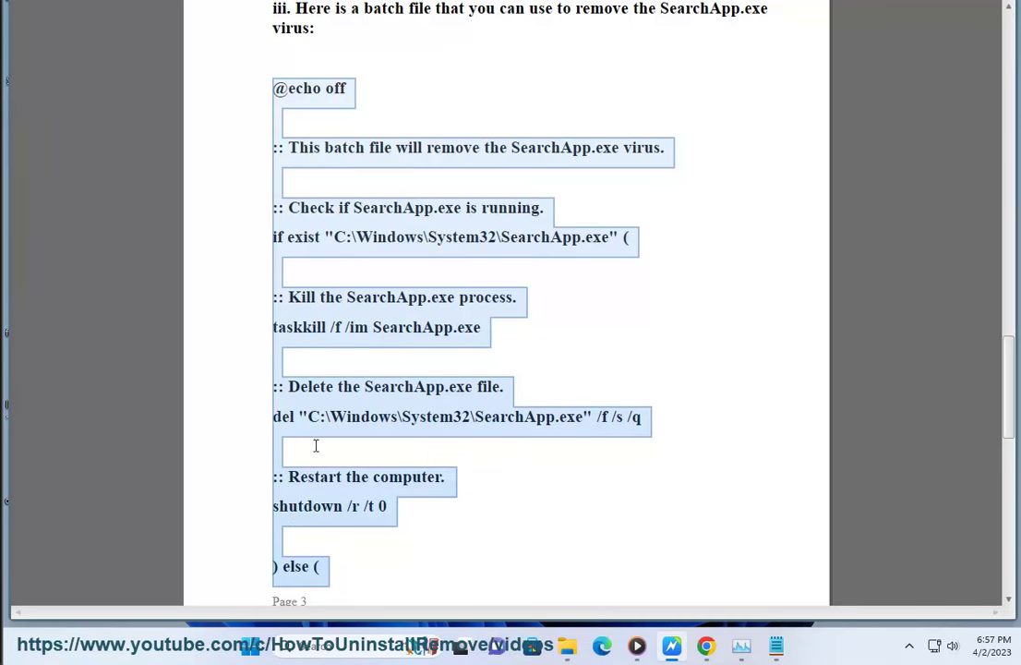
{"action": "right_click", "coordinate": [368, 150]}
{"action": "left_click", "coordinate": [415, 201]}
- Paste the script into Notepad, delete the trailing blank line, and start Save As
{"action": "left_click", "coordinate": [783, 648]}
{"action": "key", "text": "ctrl+v"}
{"action": "key", "text": "BackSpace"}
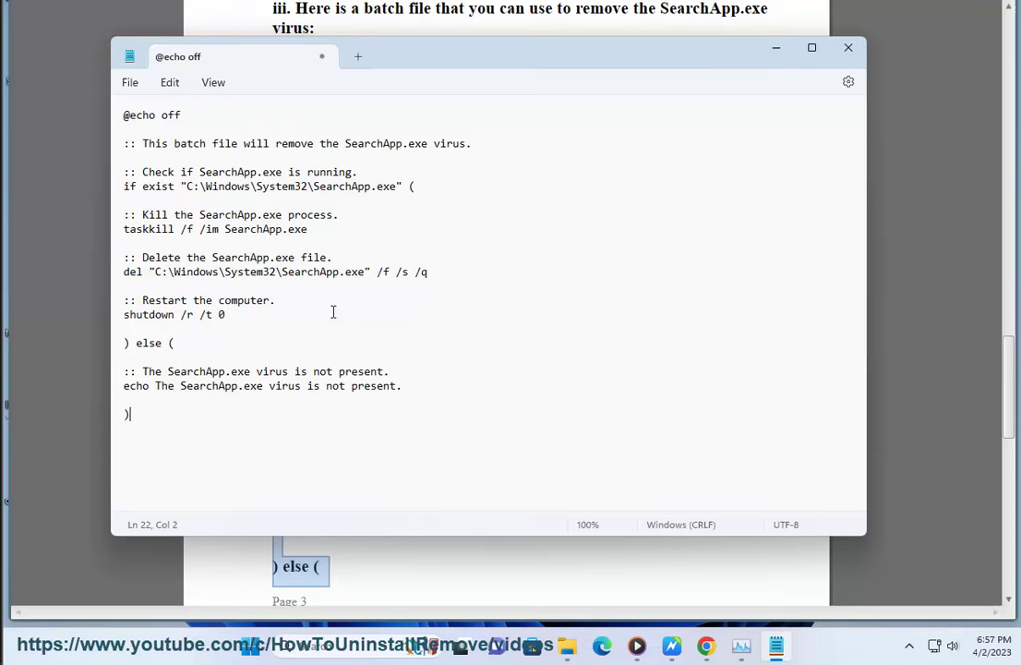
{"action": "left_click", "coordinate": [130, 82]}
{"action": "left_click", "coordinate": [188, 219]}
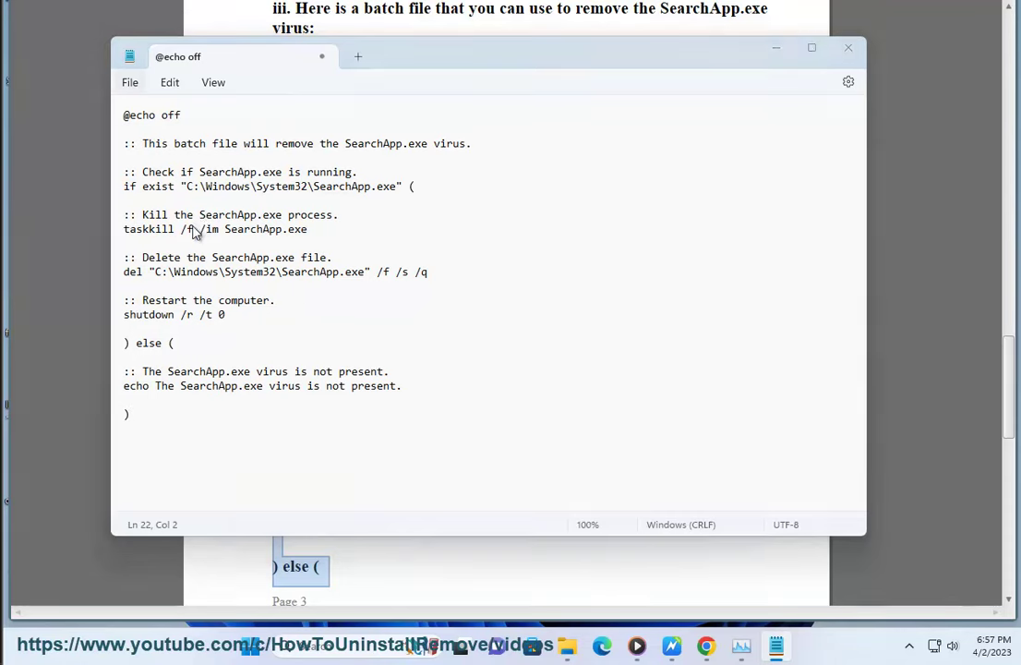
{"action": "left_click", "coordinate": [74, 236]}
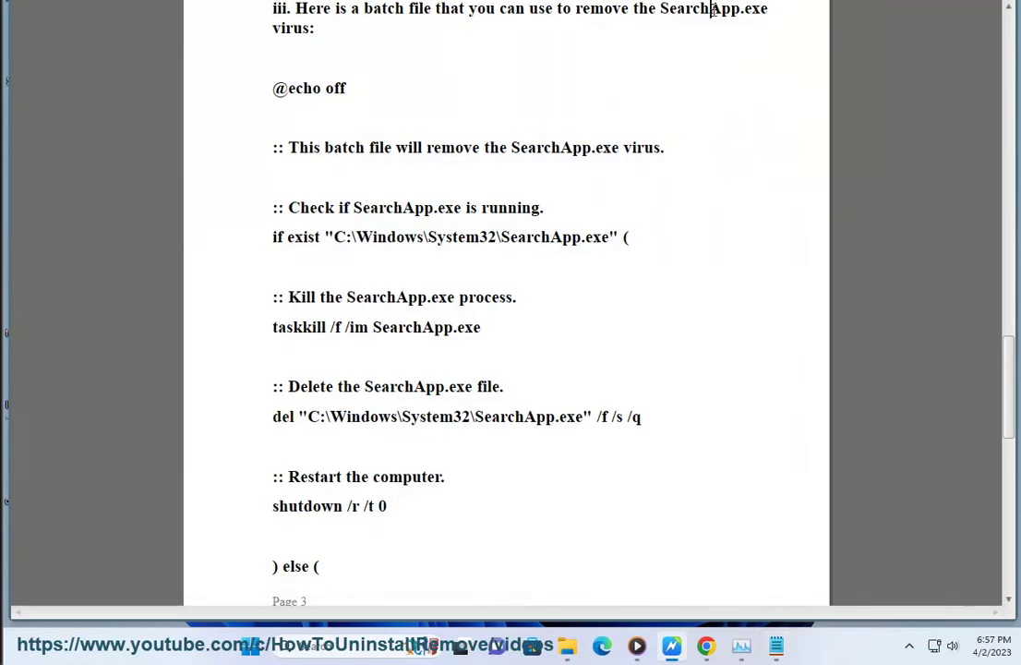
- Save the script to the Desktop as REMOVE-SearchApp.BAT with type All files (*.*), then close Notepad
{"action": "double_click", "coordinate": [713, 7]}
{"action": "left_click", "coordinate": [776, 646]}
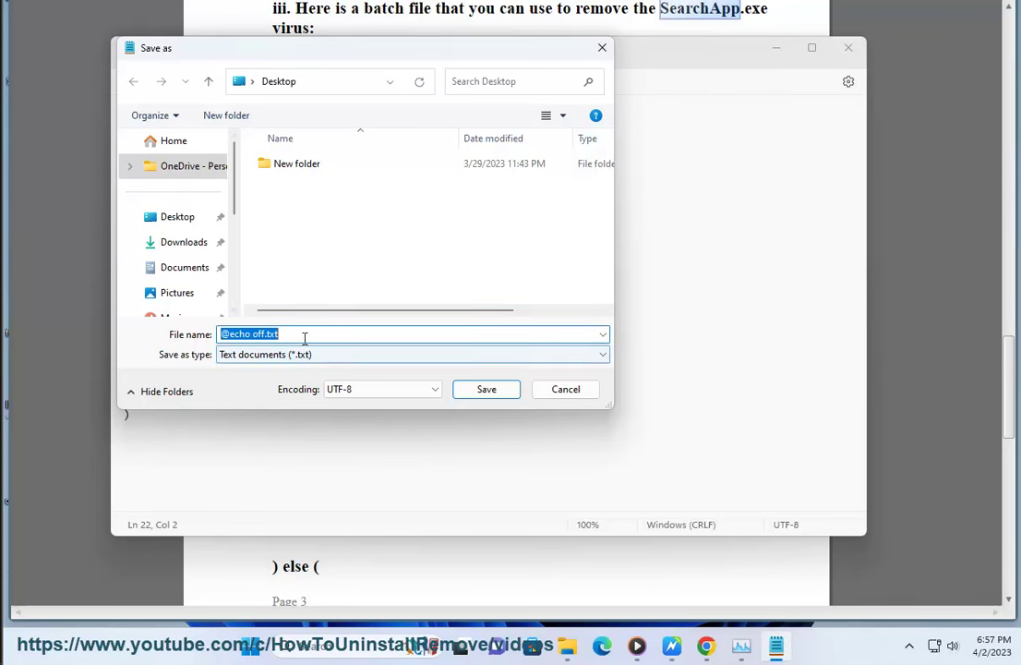
{"action": "type", "text": "REMOVE"}
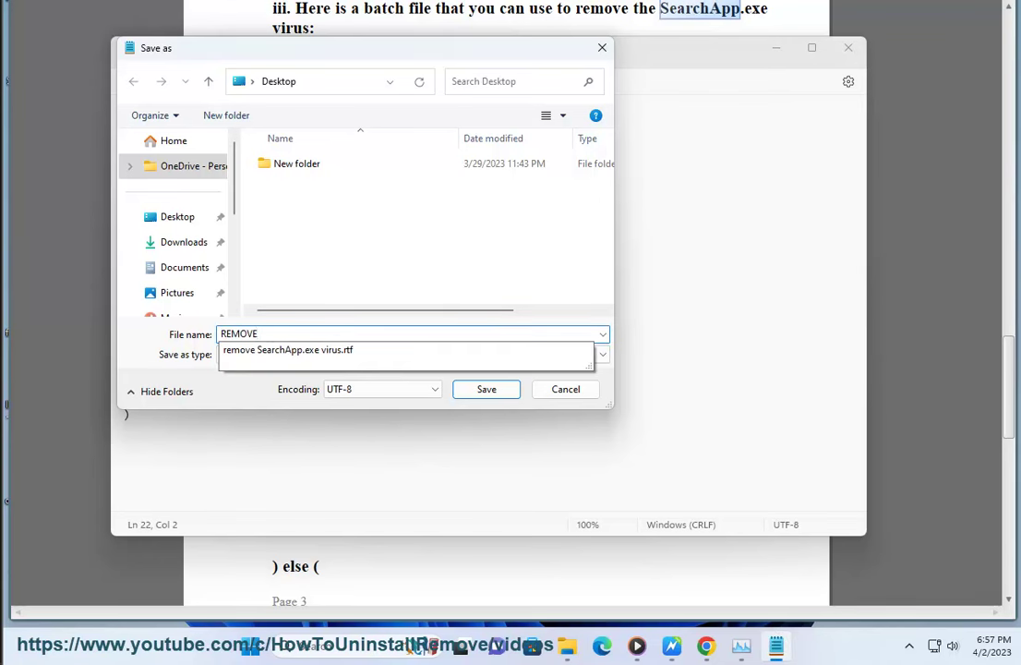
{"action": "type", "text": "-SearchApp.BAT"}
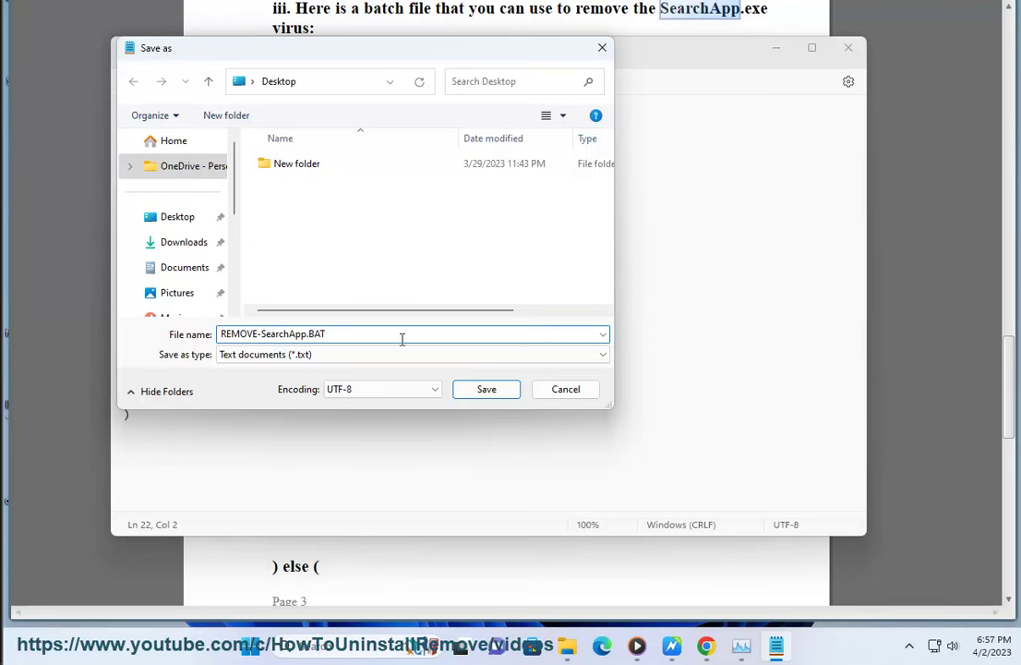
{"action": "left_click", "coordinate": [410, 355]}
{"action": "left_click", "coordinate": [393, 383]}
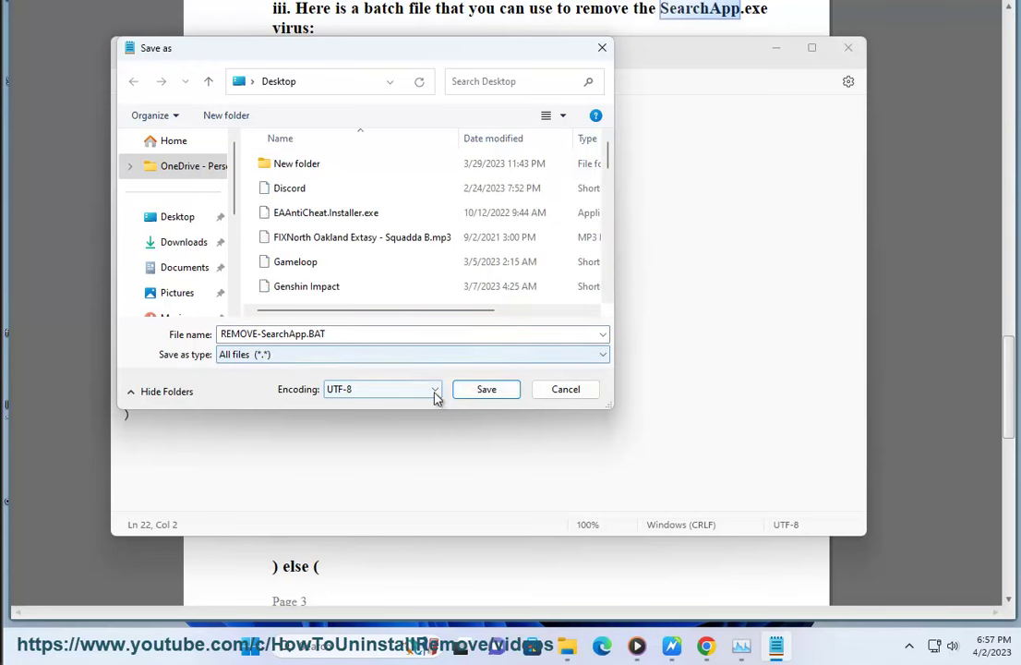
{"action": "left_click", "coordinate": [498, 399]}
{"action": "left_click", "coordinate": [848, 48]}
{"action": "key", "text": "super+d"}
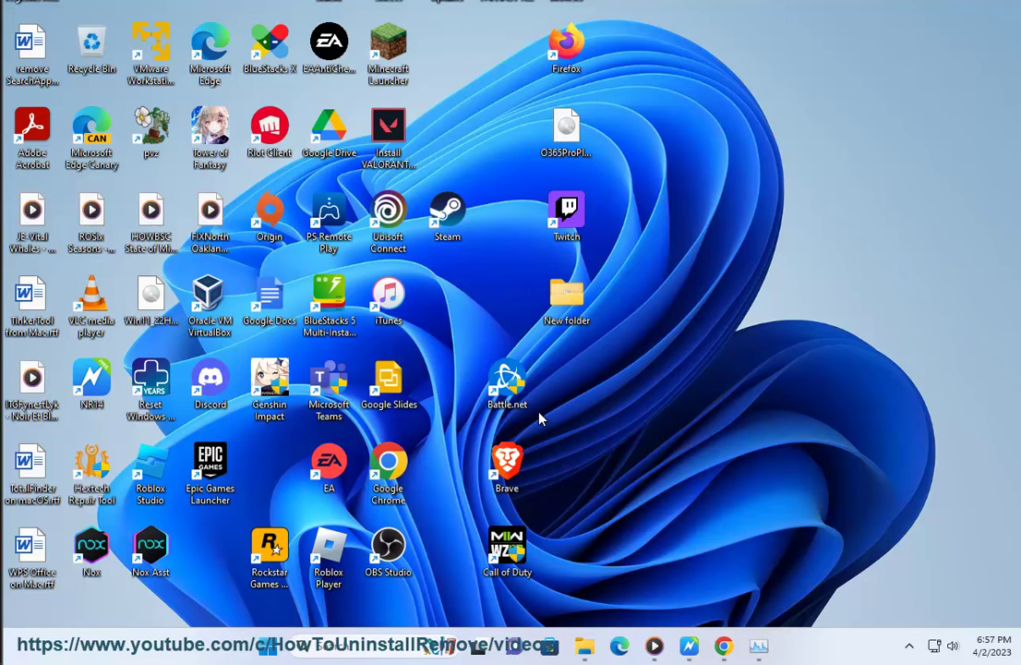
- Move the REMOVE-SearchApp.BAT icon into view and check its script in Notepad via Edit
{"action": "key", "text": "r"}
{"action": "key", "text": "r"}
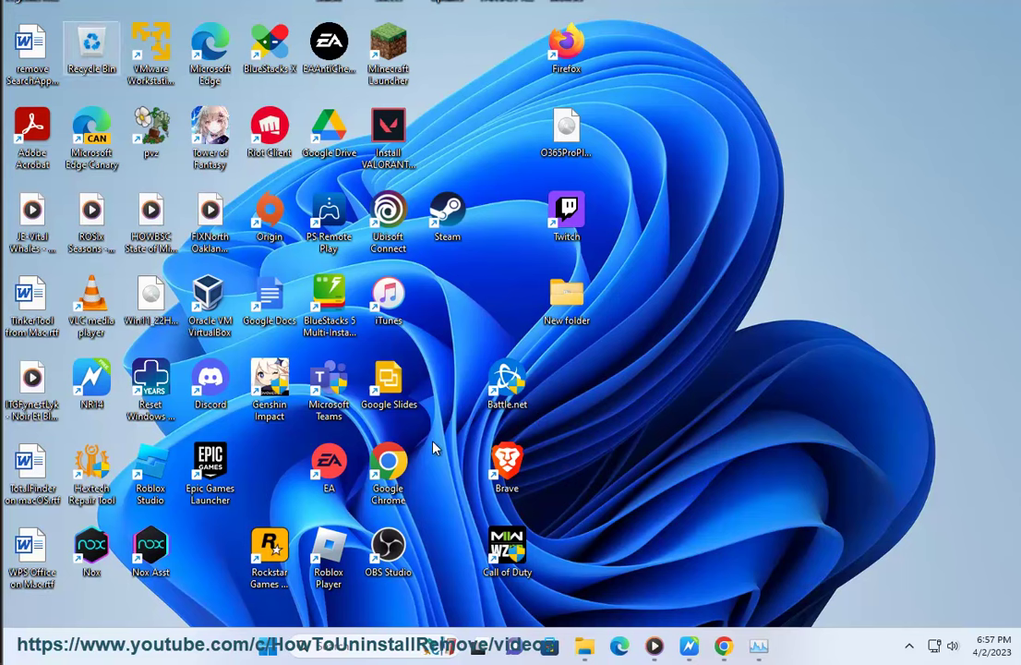
{"action": "key", "text": "r"}
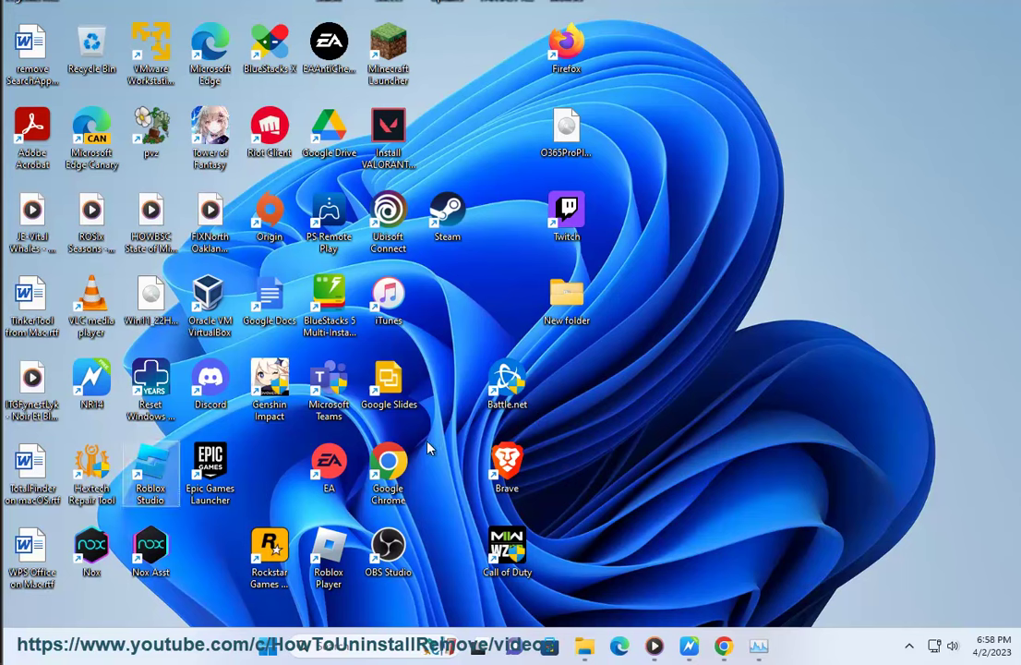
{"action": "key", "text": "r"}
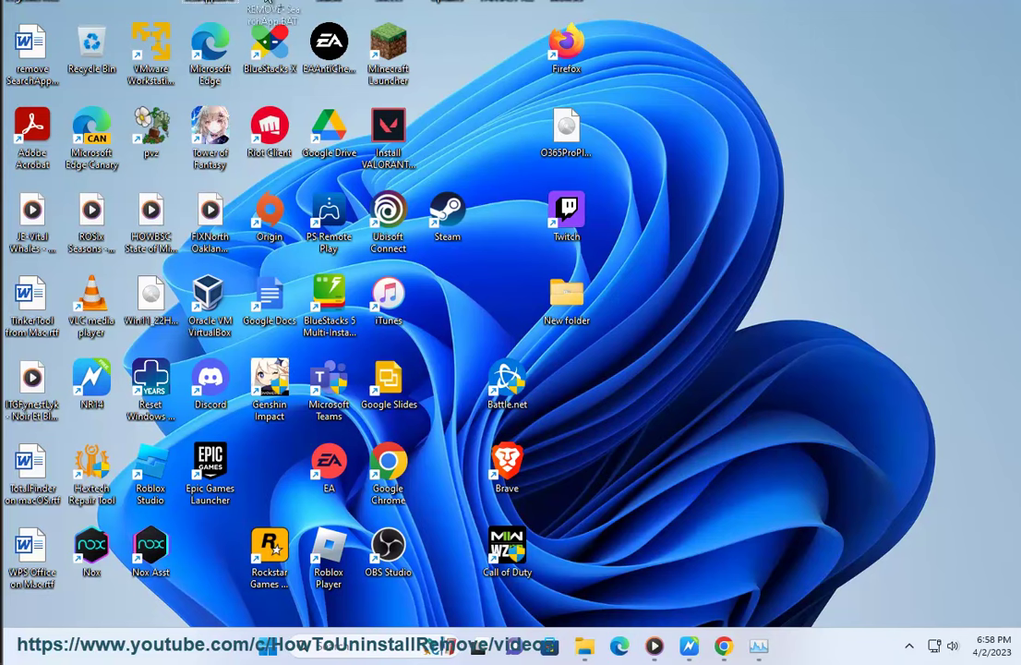
{"action": "left_click_drag", "start_coordinate": [268, 5], "coordinate": [744, 213]}
{"action": "right_click", "coordinate": [748, 214]}
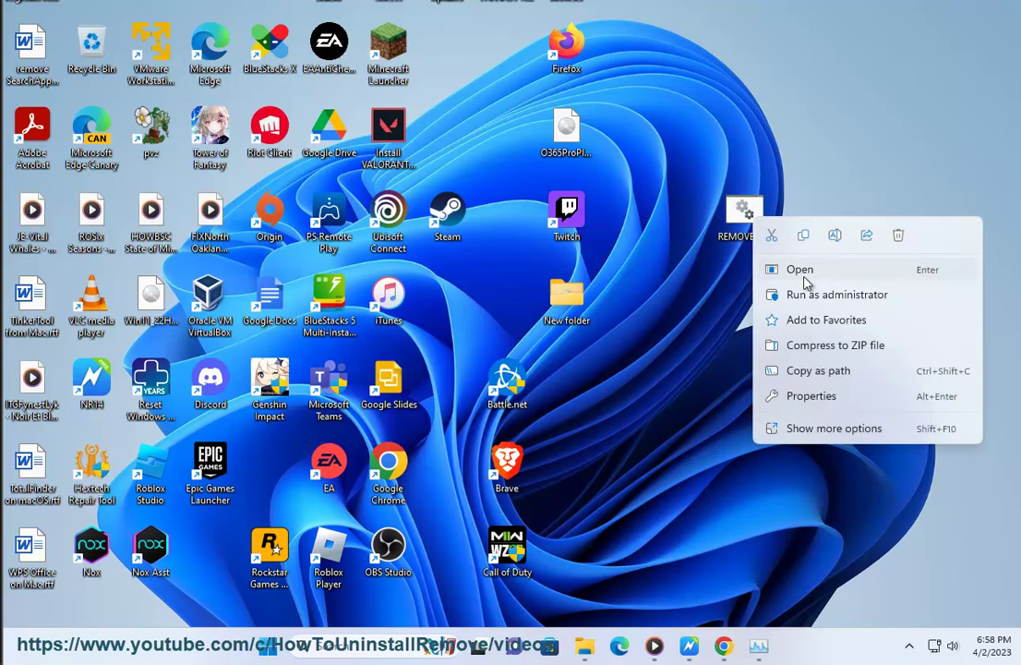
{"action": "left_click", "coordinate": [813, 428]}
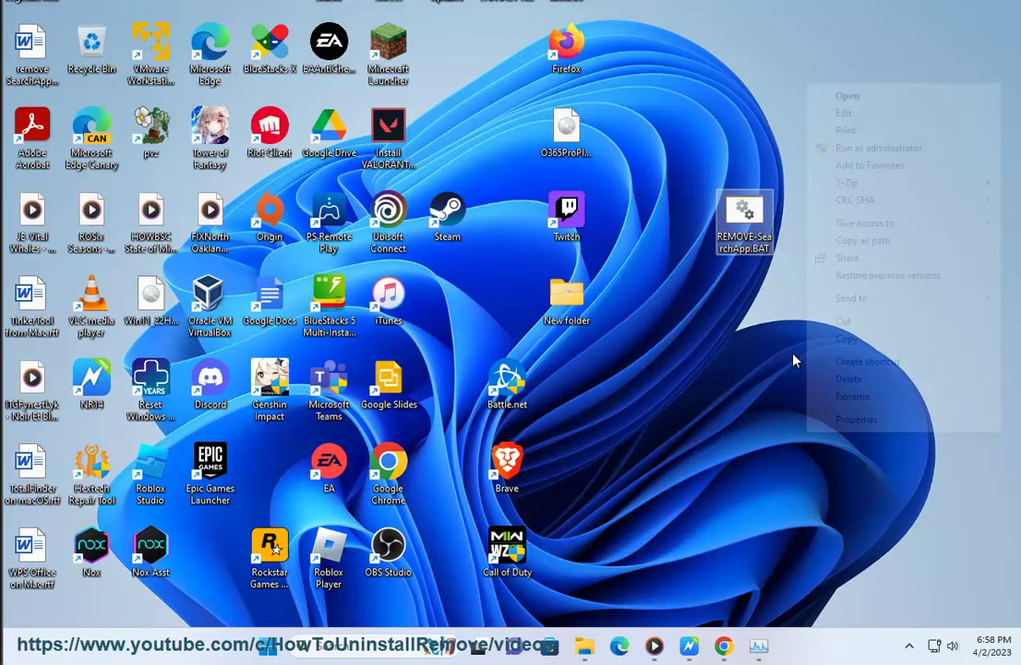
{"action": "left_click", "coordinate": [867, 112]}
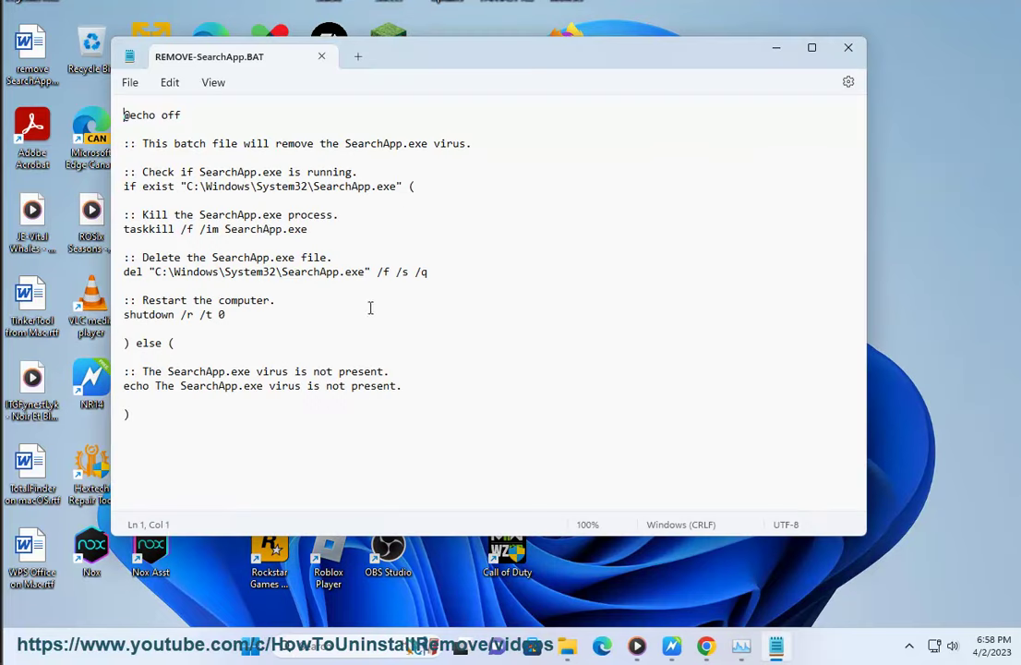
{"action": "left_click_drag", "start_coordinate": [158, 414], "coordinate": [62, 90]}
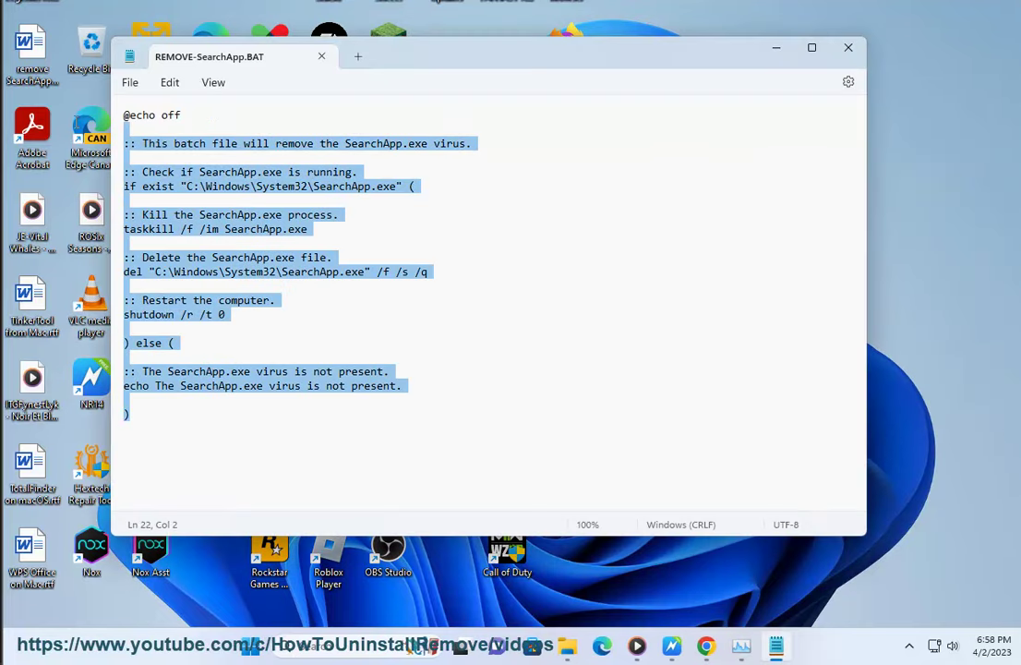
{"action": "left_click", "coordinate": [847, 47]}
- Run REMOVE-SearchApp.BAT as administrator, approve the prompt, and return to the guide
{"action": "right_click", "coordinate": [738, 210]}
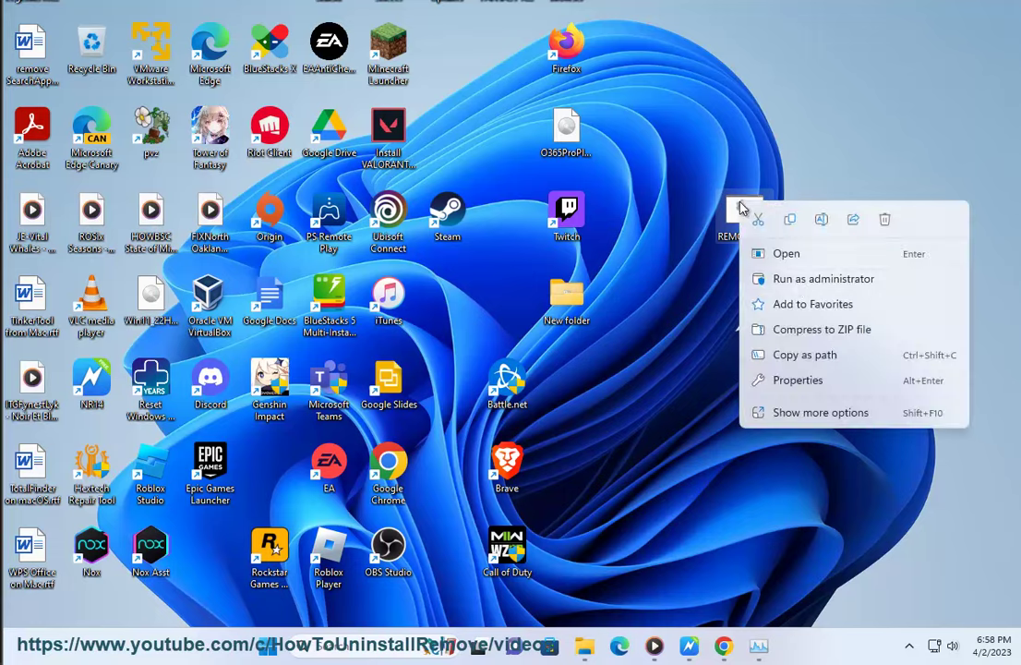
{"action": "left_click", "coordinate": [810, 280]}
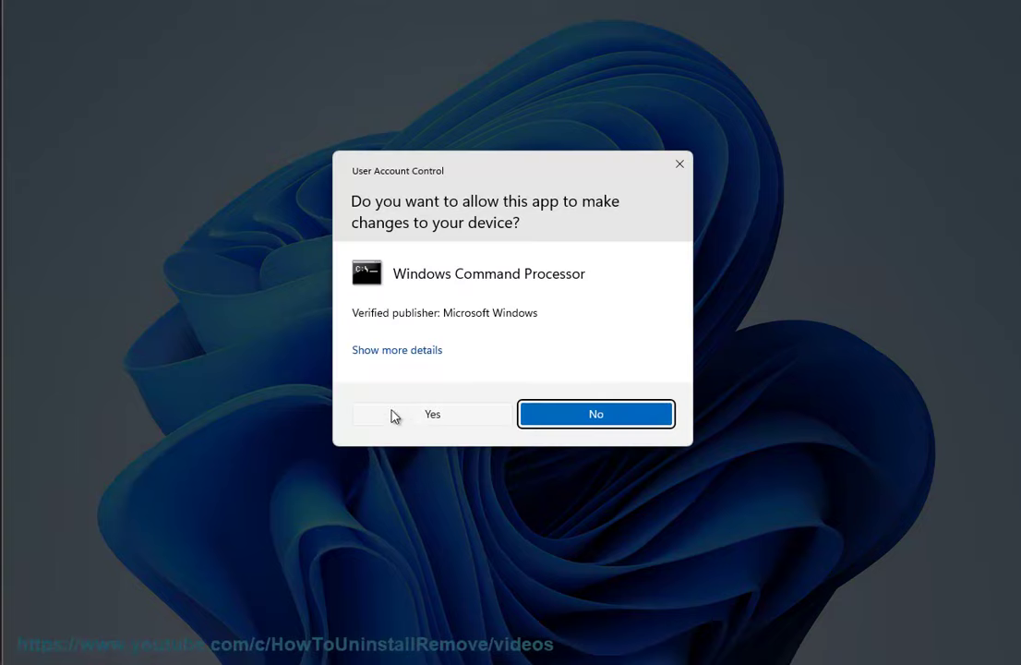
{"action": "left_click", "coordinate": [678, 163]}
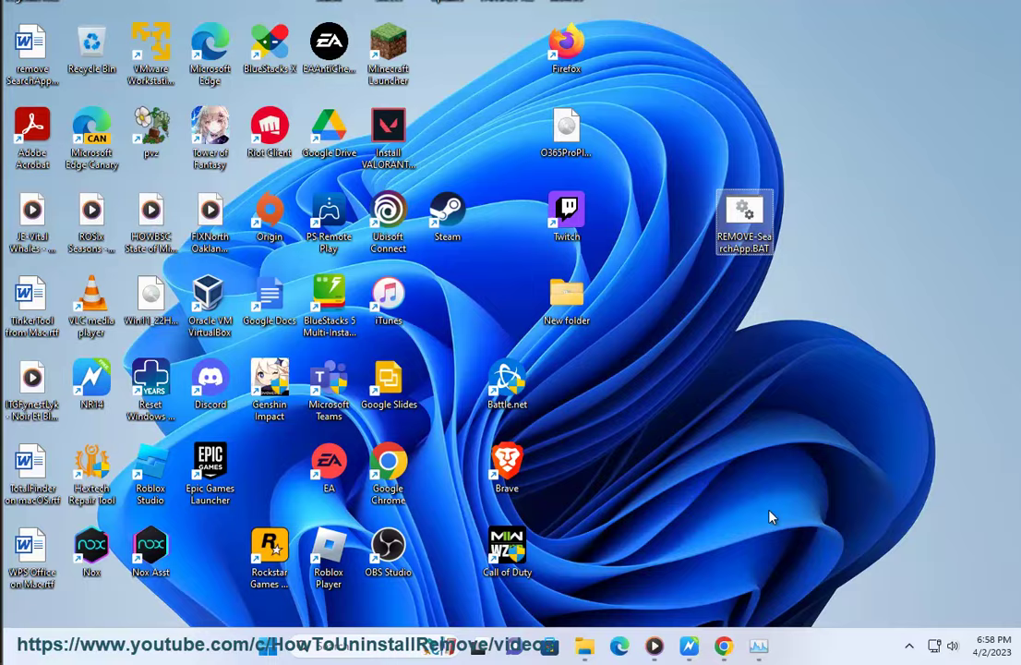
{"action": "left_click", "coordinate": [691, 648]}
- Scroll the guide as reading continues, and show Restart under Start > Power before closing the menu
{"action": "scroll", "coordinate": [488, 440], "scroll_direction": "down", "scroll_amount": 4}
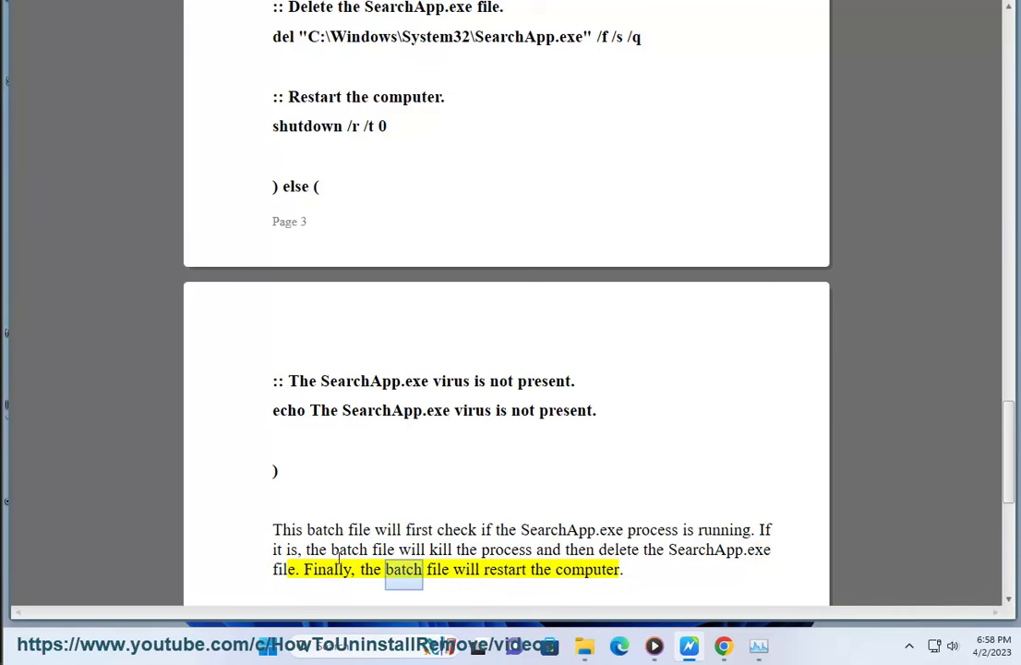
{"action": "left_click", "coordinate": [270, 646]}
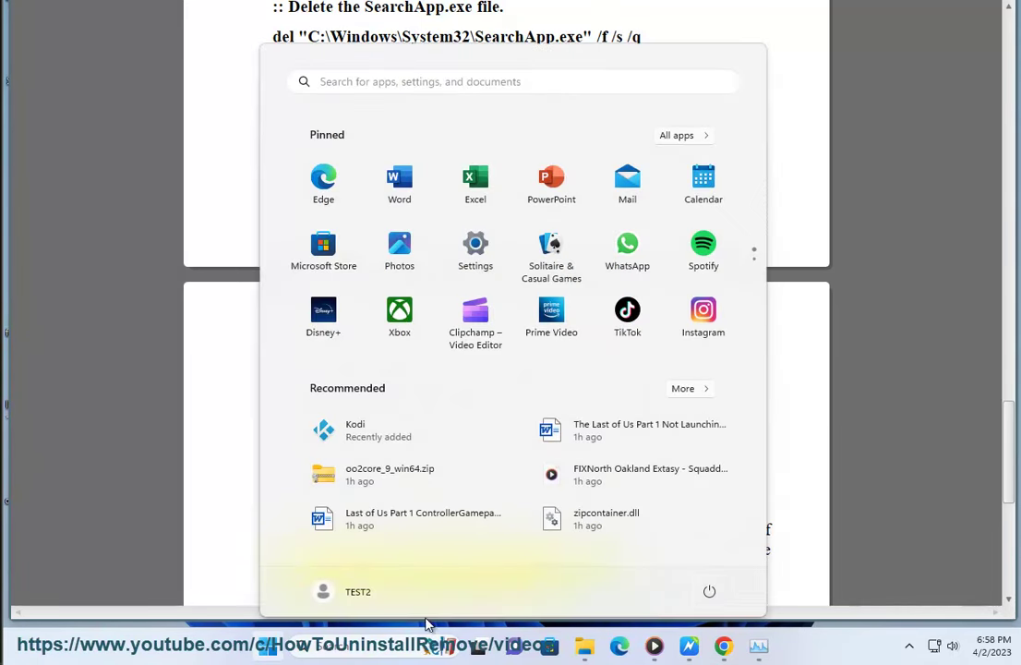
{"action": "left_click", "coordinate": [709, 591]}
{"action": "left_click", "coordinate": [843, 486]}
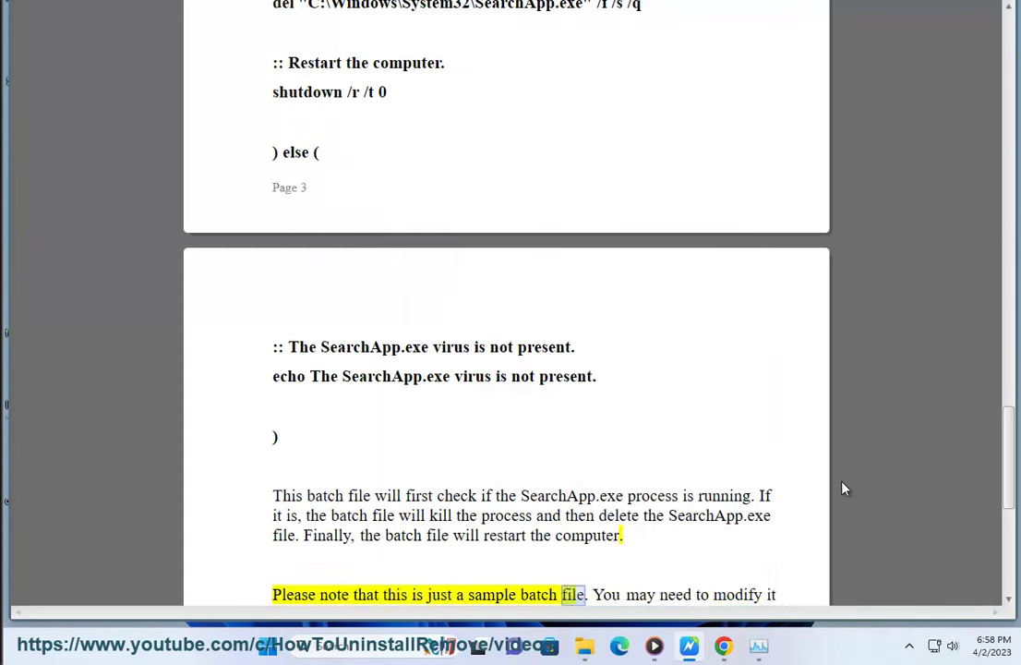